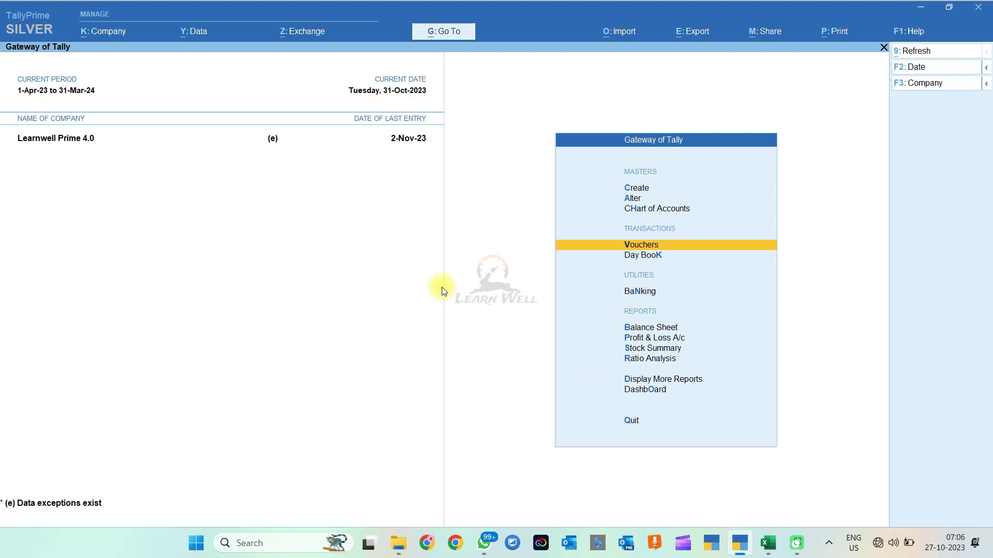
Step: Go through Display More Reports and GST Reports to open GSTR-3B for 1-Oct-23 to 31-Oct-23
key("d")
key("o")
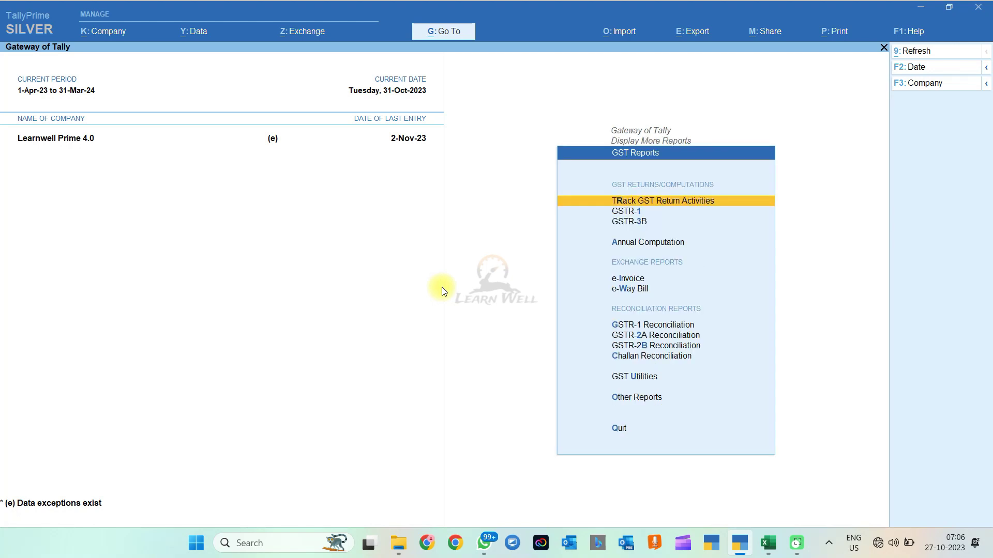
key("Down")
key("Down")
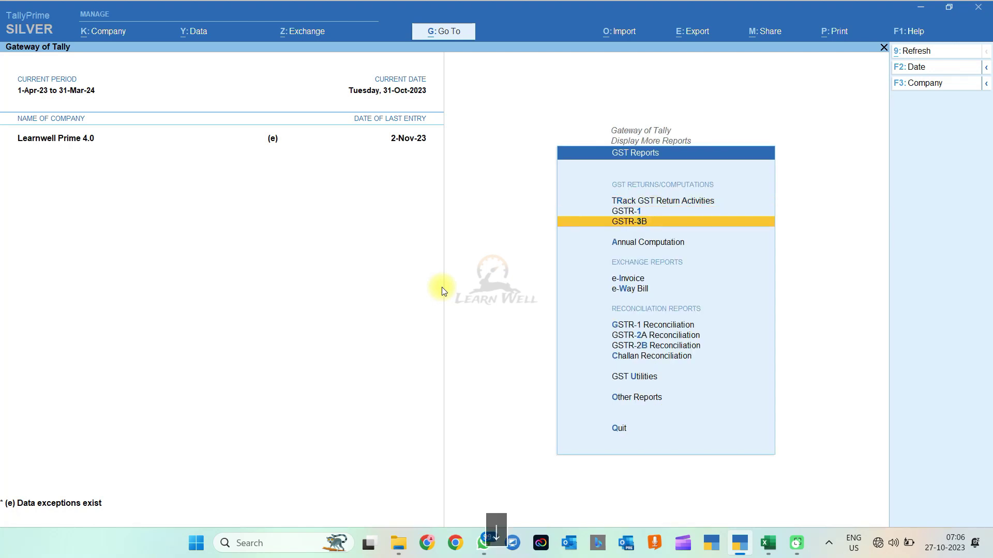
key("Return")
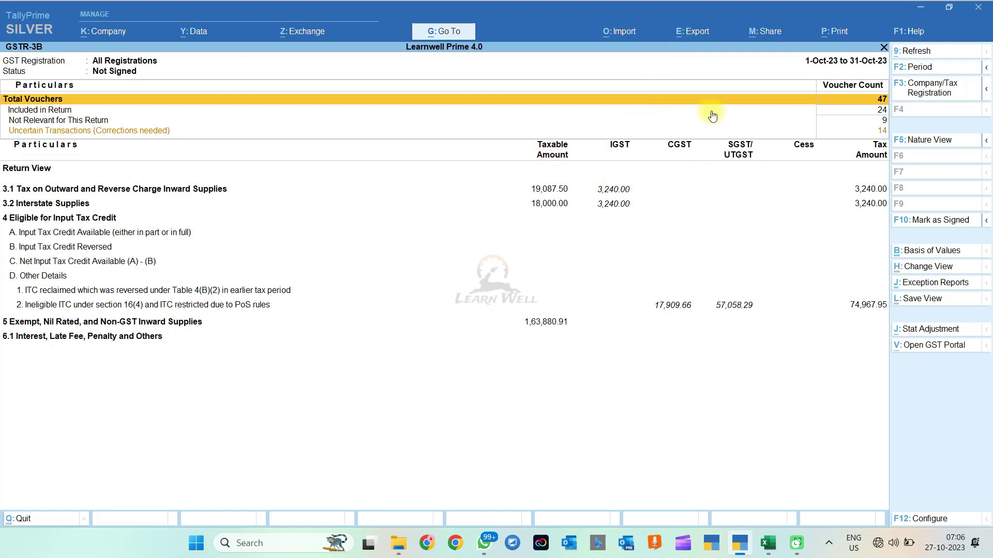
left_click(693, 35)
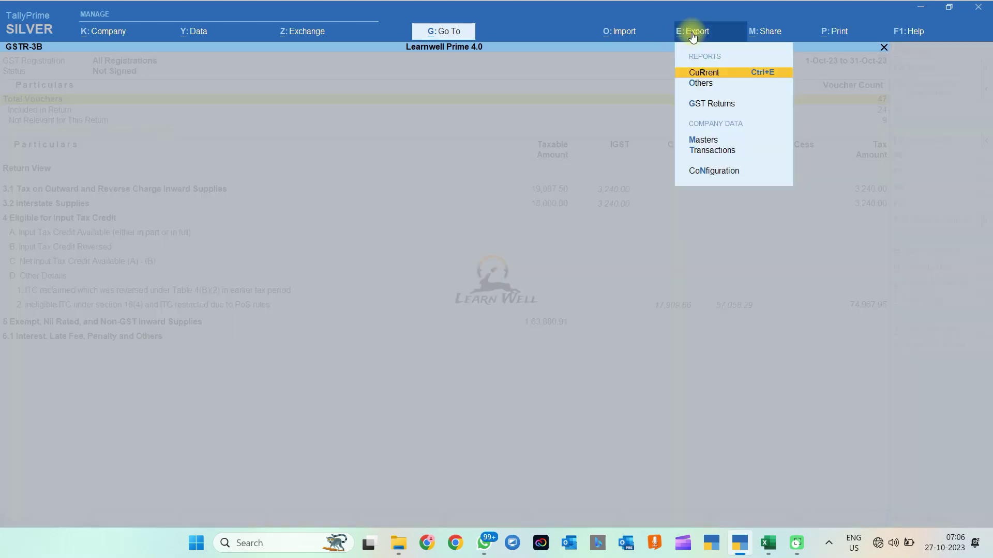
left_click(715, 106)
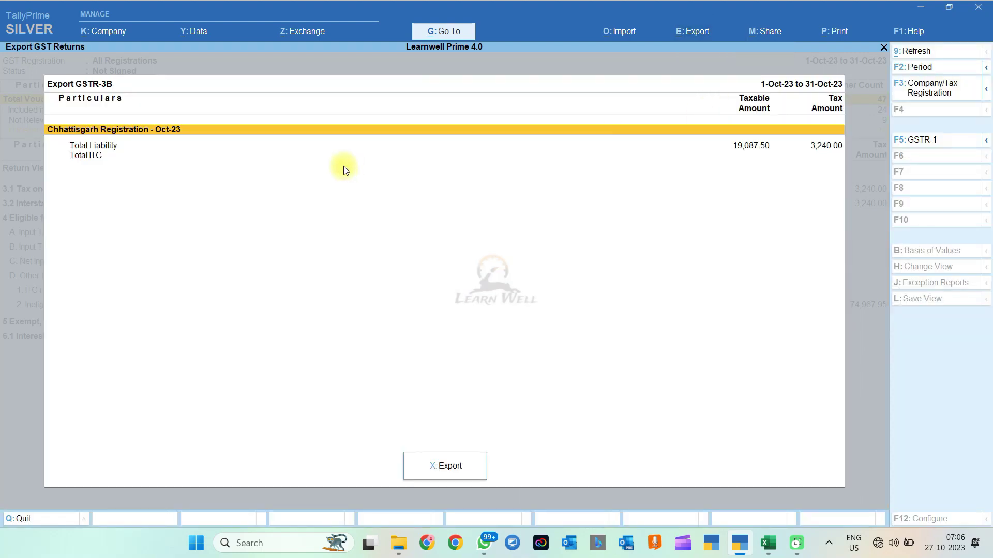
left_click(462, 463)
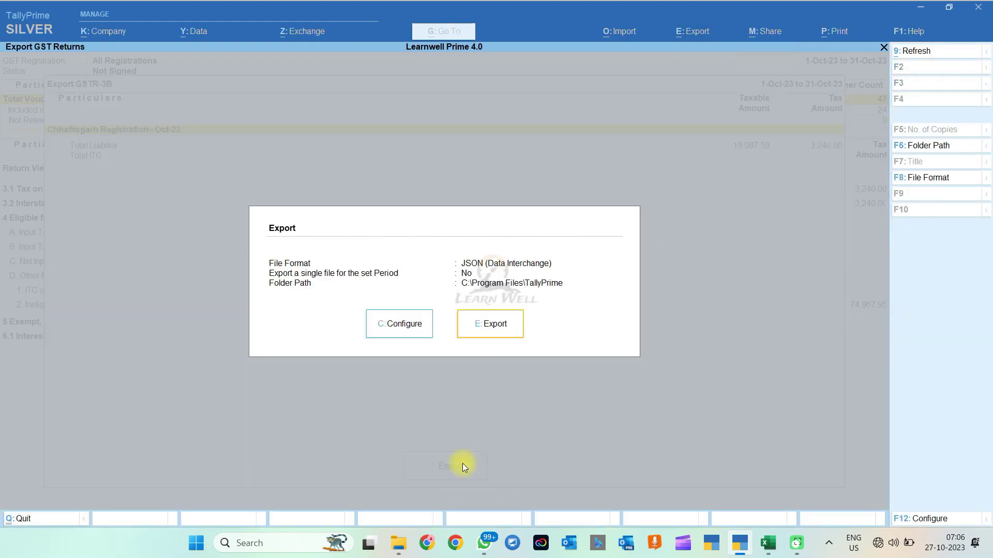
left_click(390, 328)
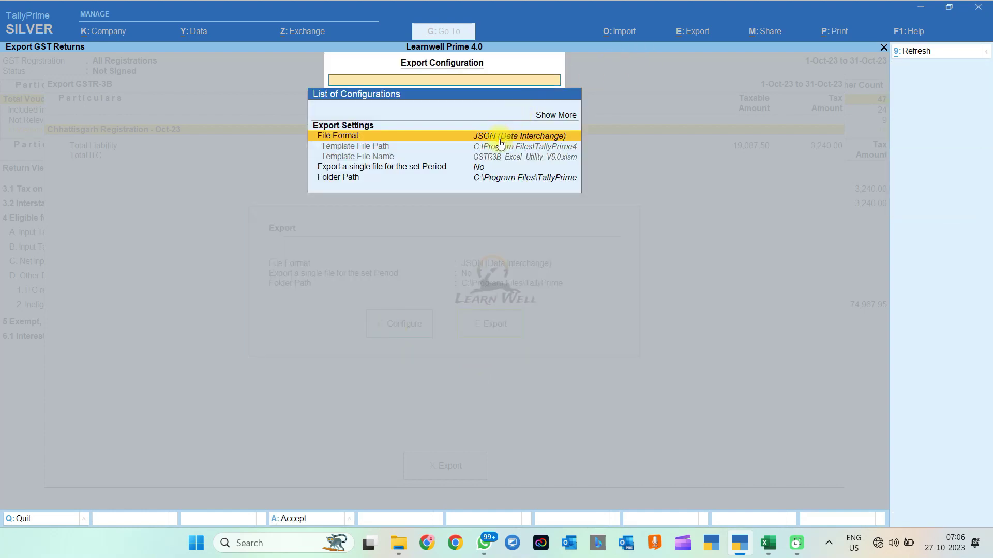
left_click(498, 138)
key("Up")
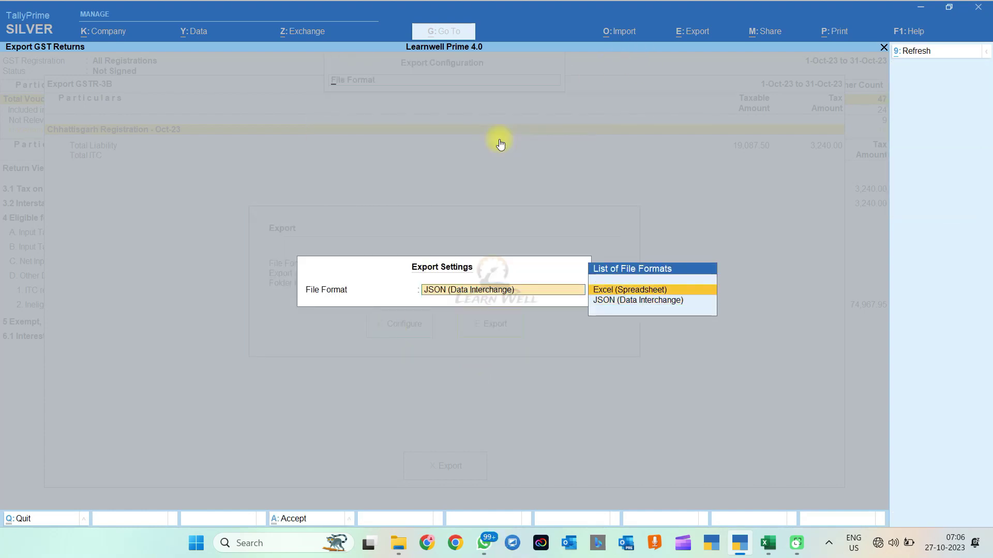
key("Return")
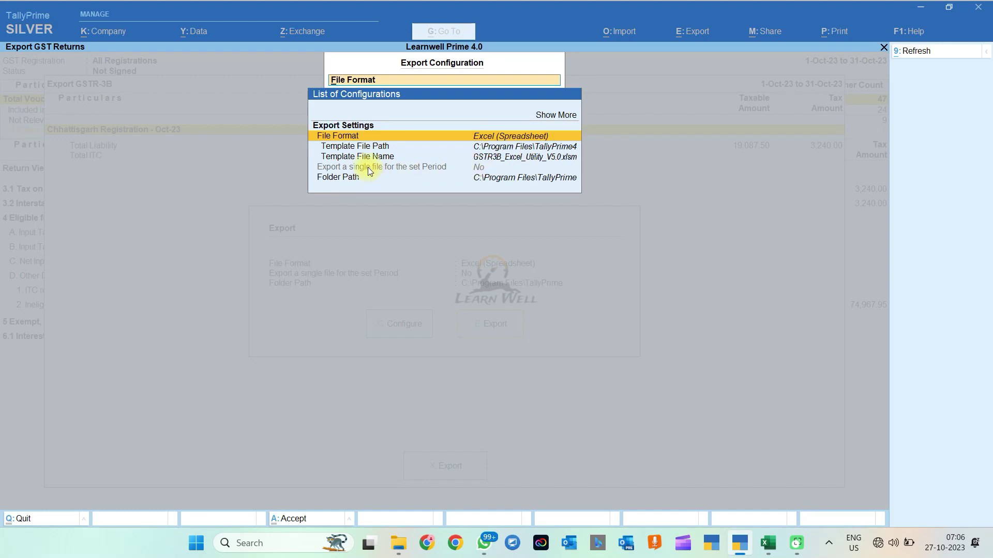
left_click(368, 168)
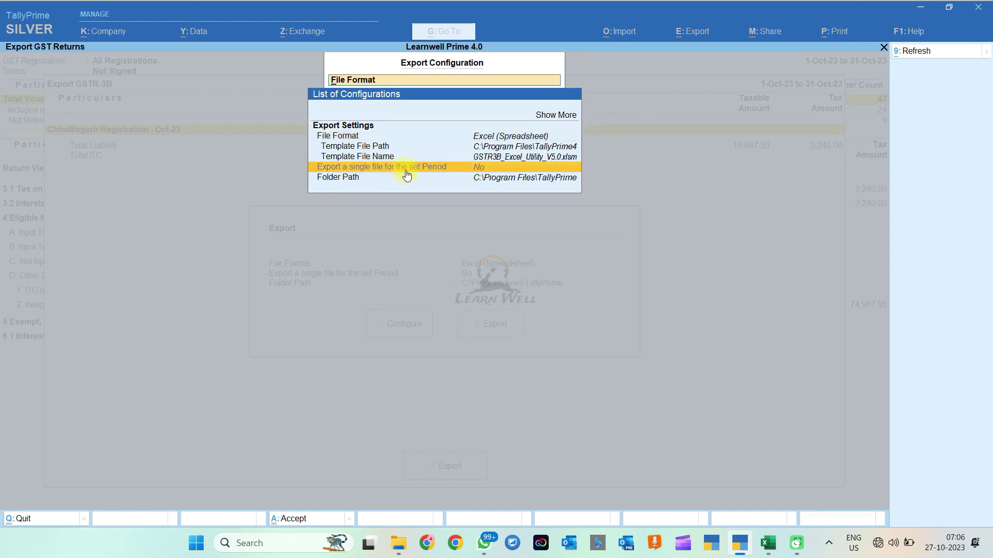
left_click(488, 139)
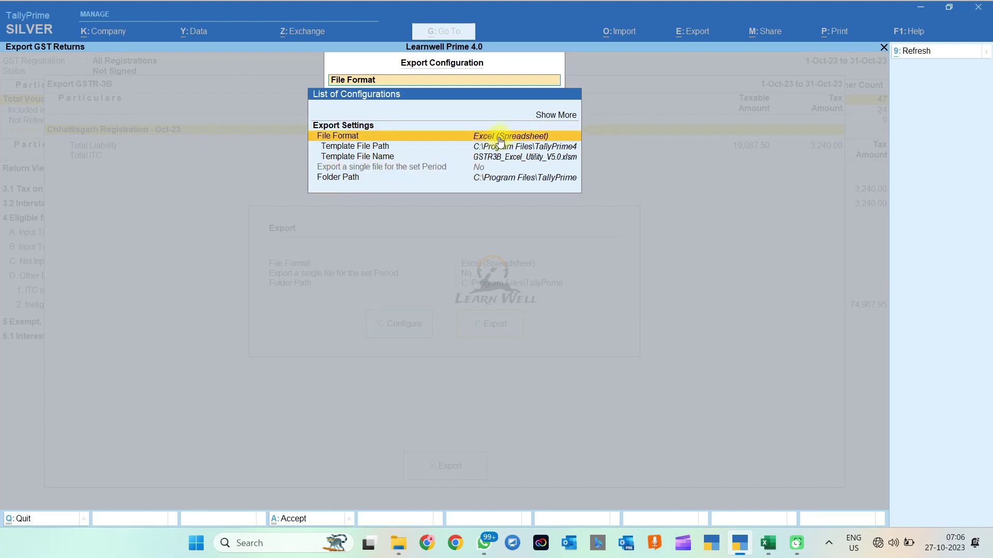
key("space")
left_click(500, 139)
left_click(500, 138)
key("Down")
key("Return")
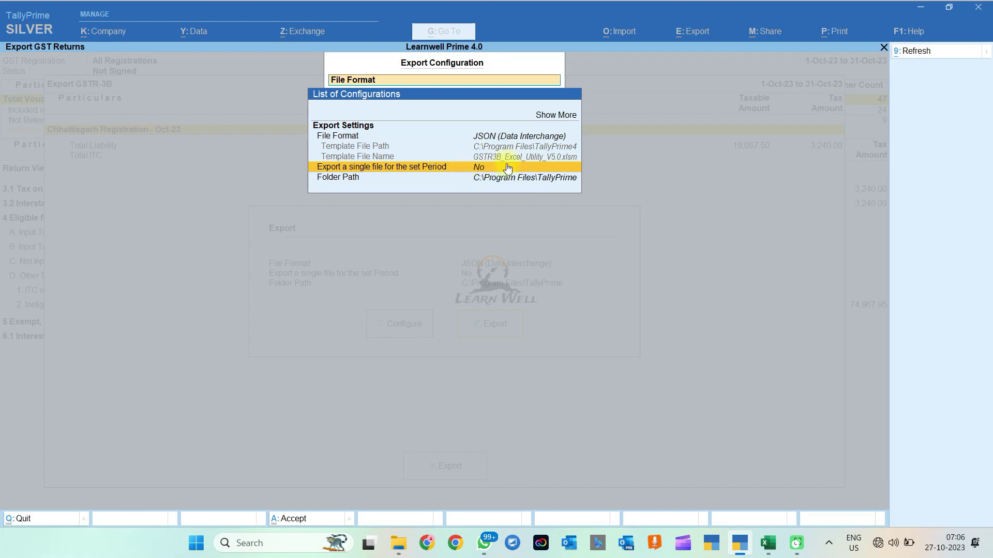
key("Escape")
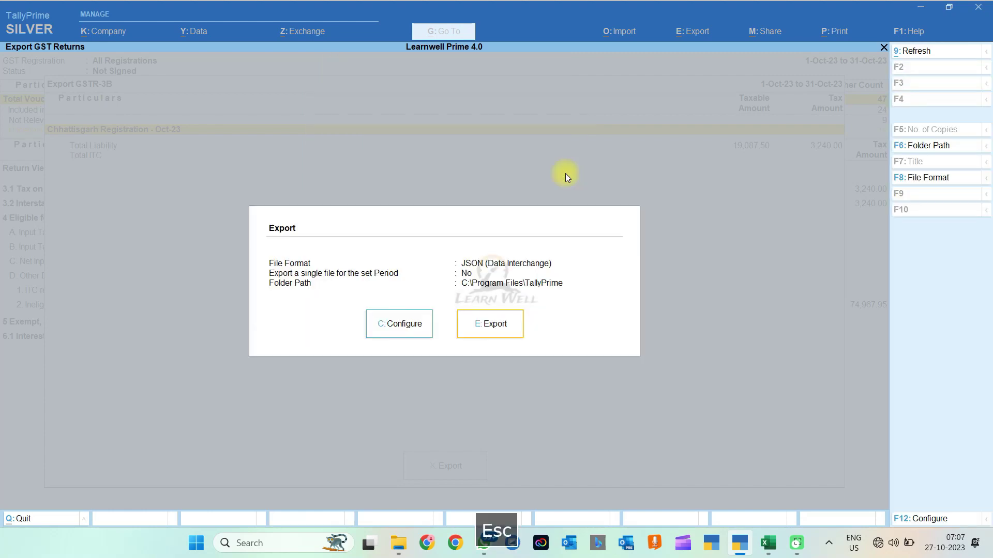
key("Escape")
key("Escape")
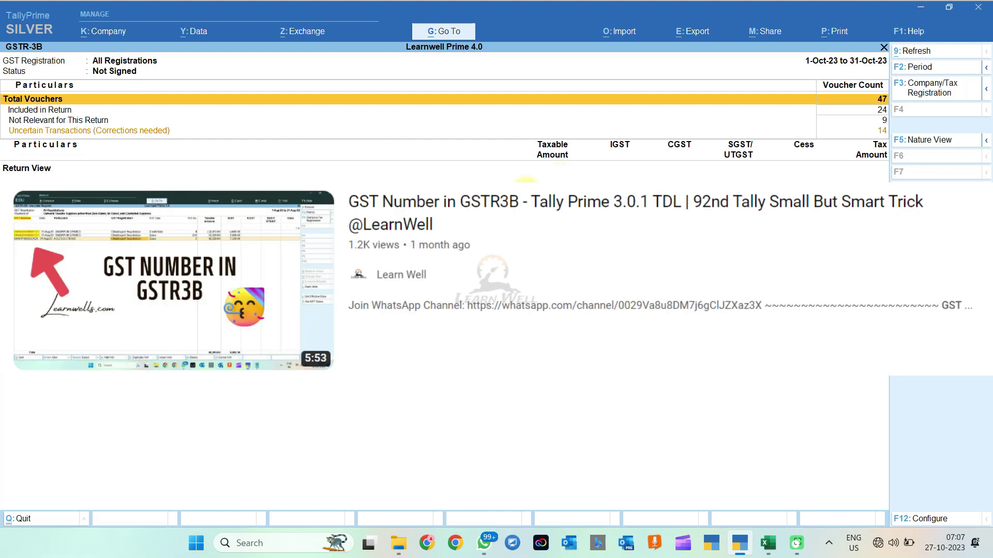
Step: Drill into the 3.1 outward supplies voucher register, set Show Party GSTIN/UIN to Yes, then return to the summary
left_click(527, 182)
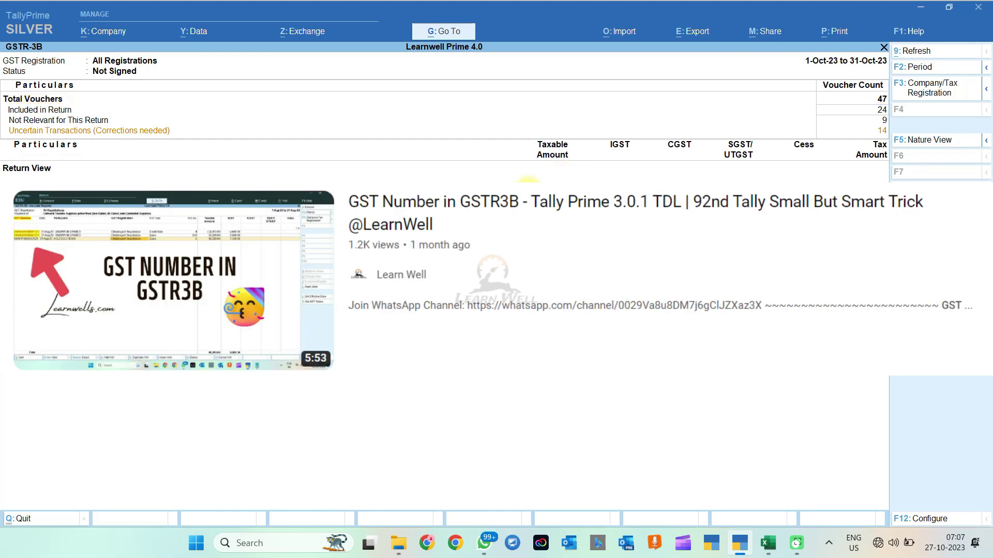
key("Return")
key("Return")
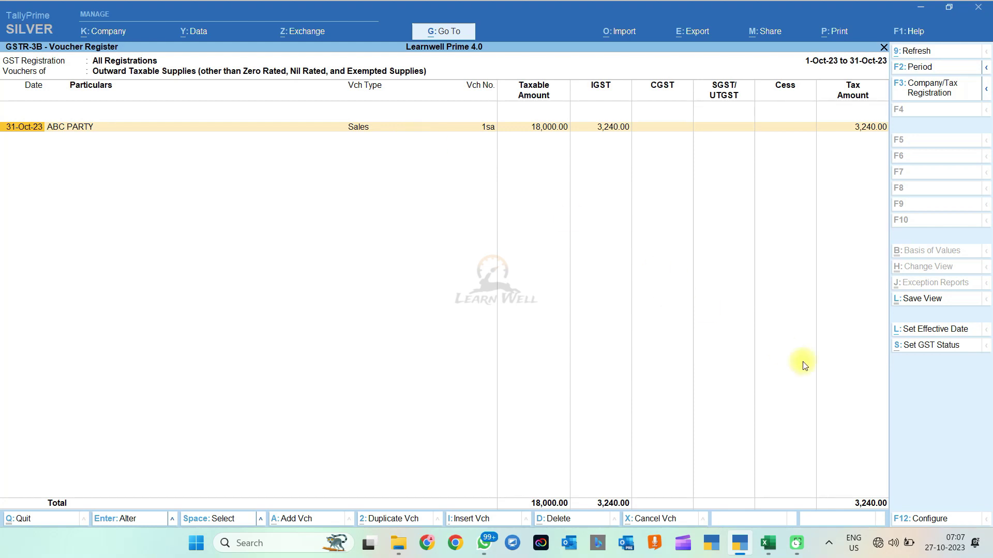
key("F12")
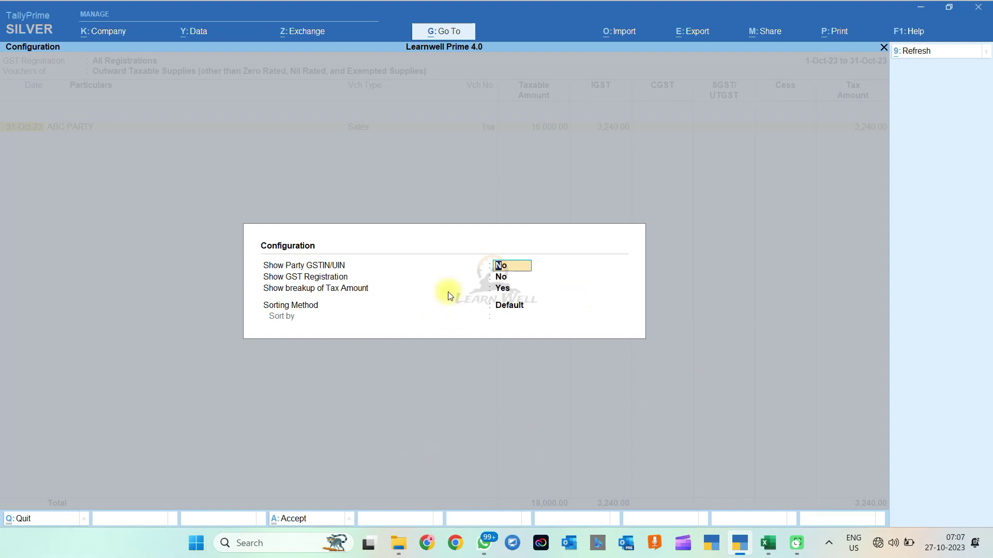
type("Y")
key("Return")
key("ctrl+a")
key("Escape")
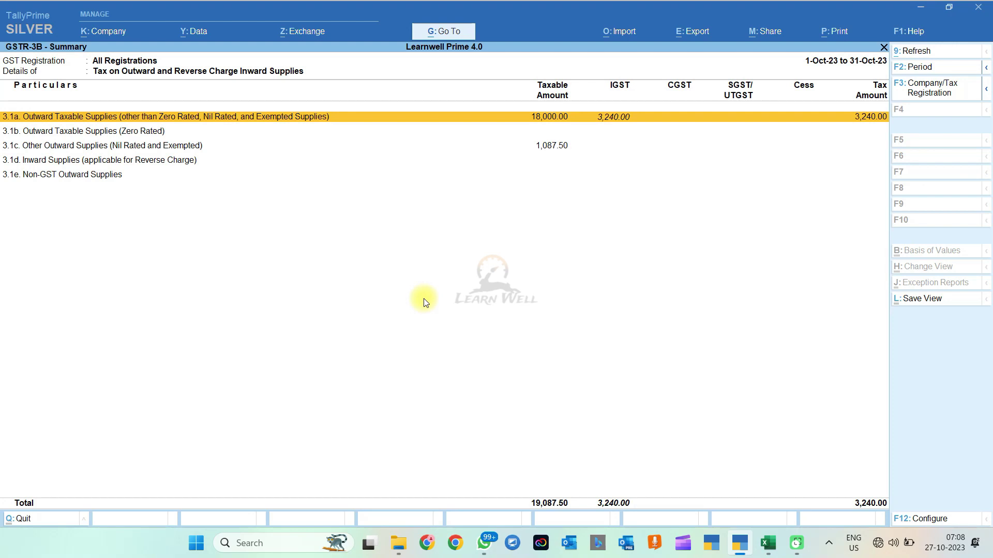
Step: Switch the main GSTR-3B report to F5 Nature View, then close it to the GST Reports list
key("Escape")
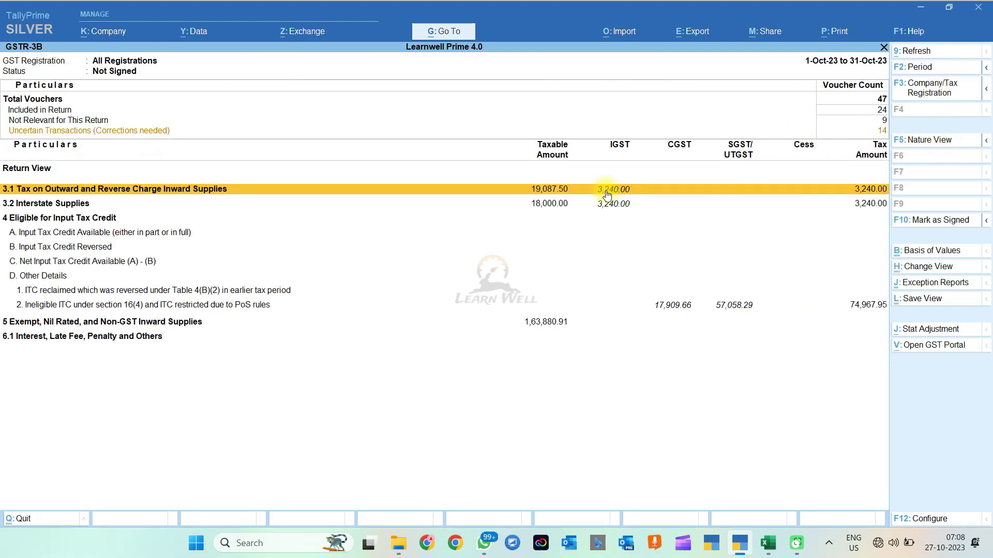
left_click(931, 140)
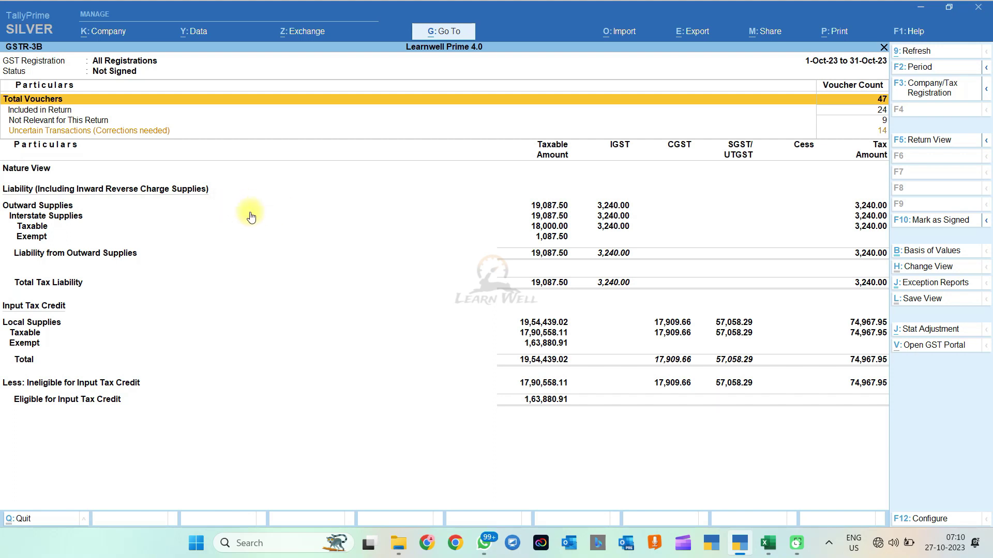
key("Escape")
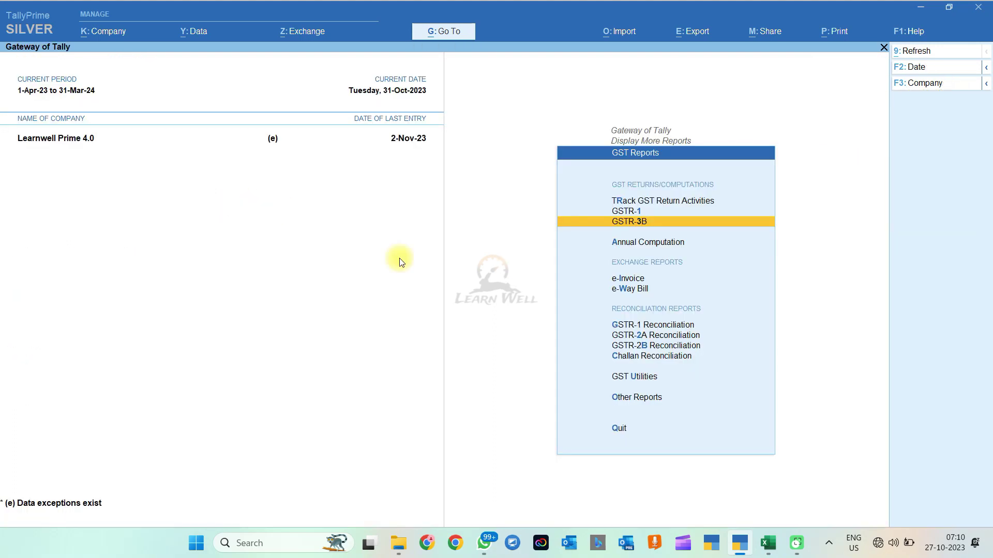
Step: Reopen GSTR-3B, switch it back to Return View, and close it again
key("Return")
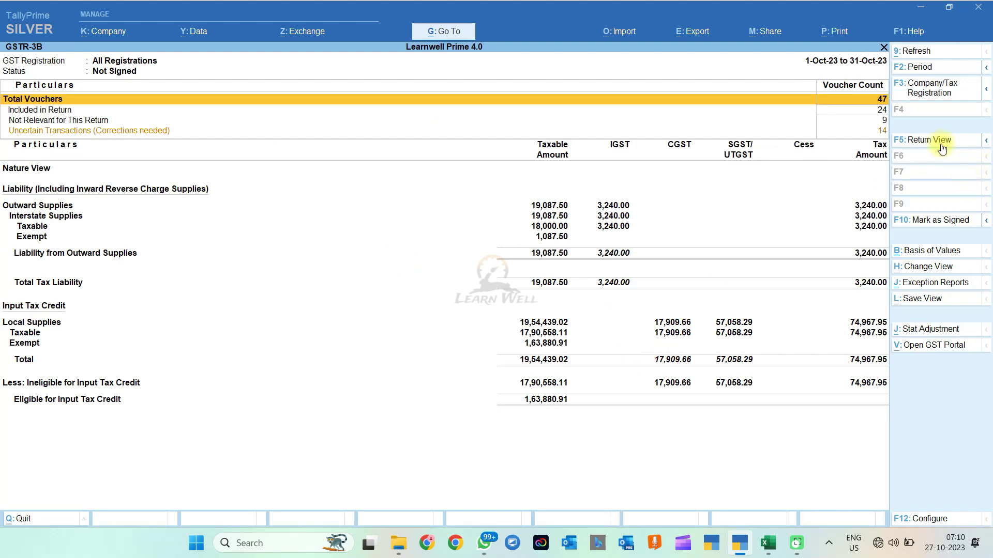
left_click(937, 141)
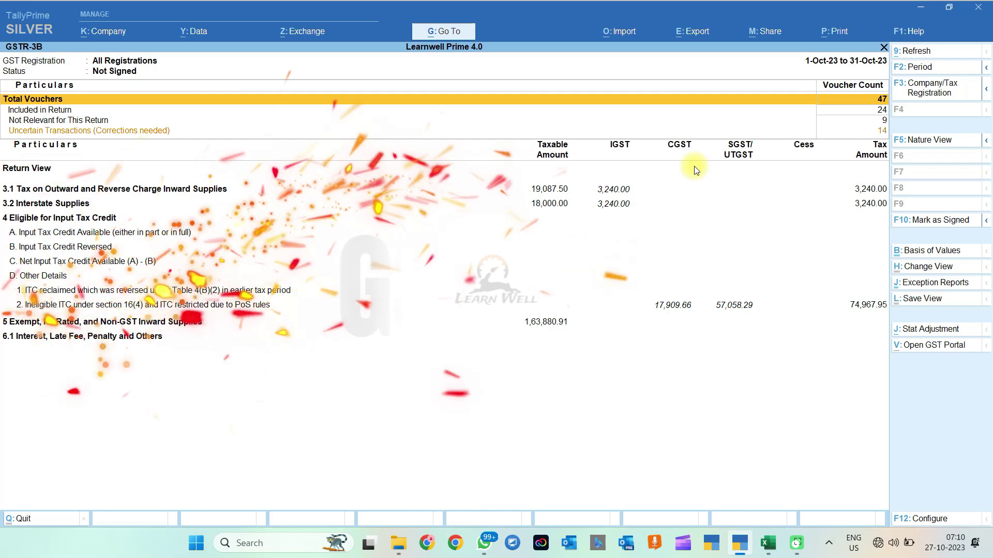
key("Escape")
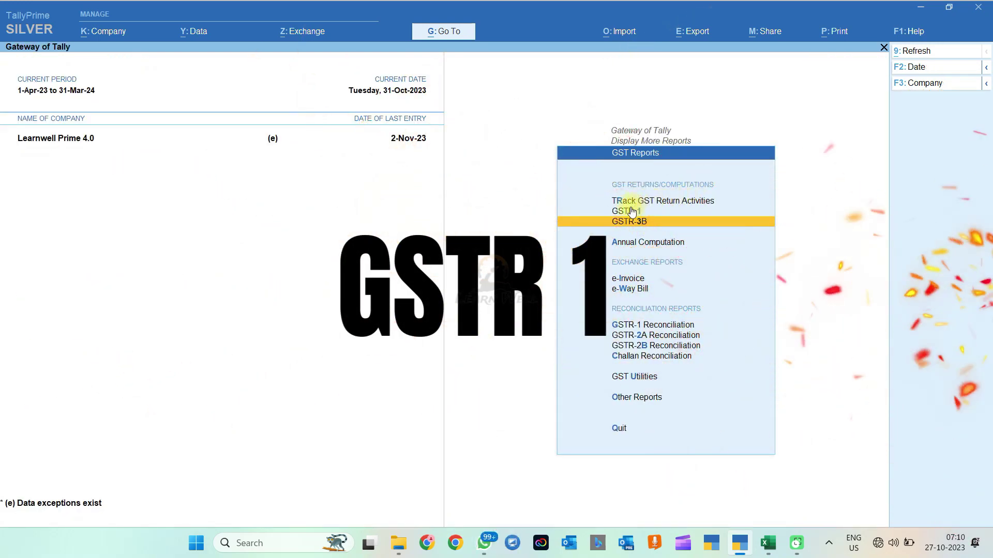
Step: Open GSTR-1 and go to its Document Summary - 13 section
left_click(628, 210)
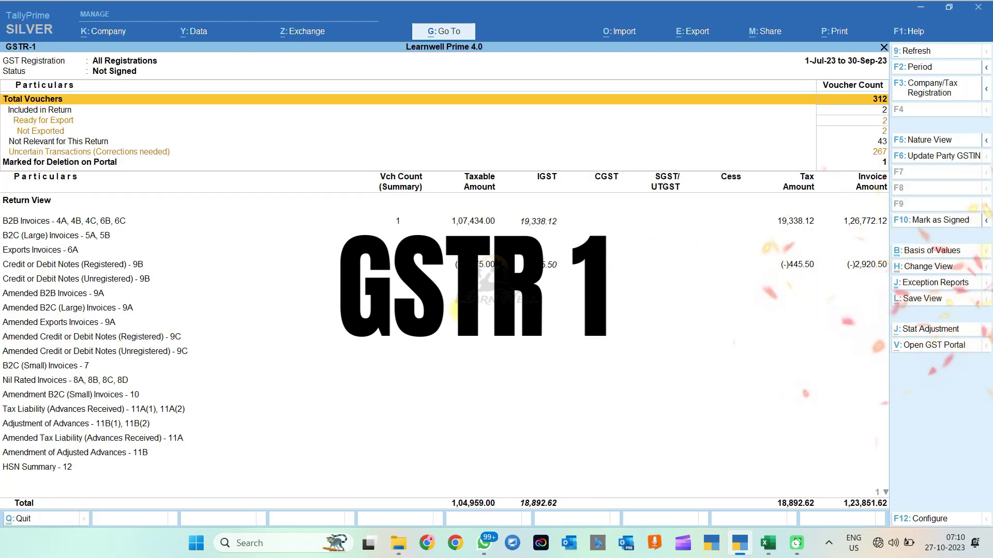
key("Down")
key("Down")
key("Down")
key("Down")
key("Down")
key("Down")
key("Down")
key("Down")
key("Down")
key("Down")
key("Down")
key("Down")
key("Down")
key("Down")
key("Down")
key("Down")
key("Down")
key("Down")
key("Down")
key("Down")
key("Down")
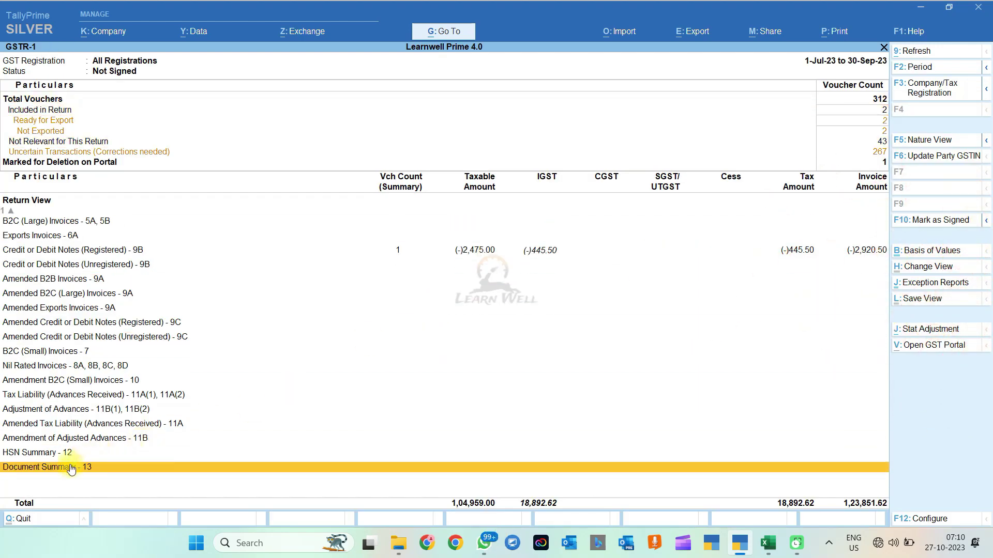
left_click(69, 469)
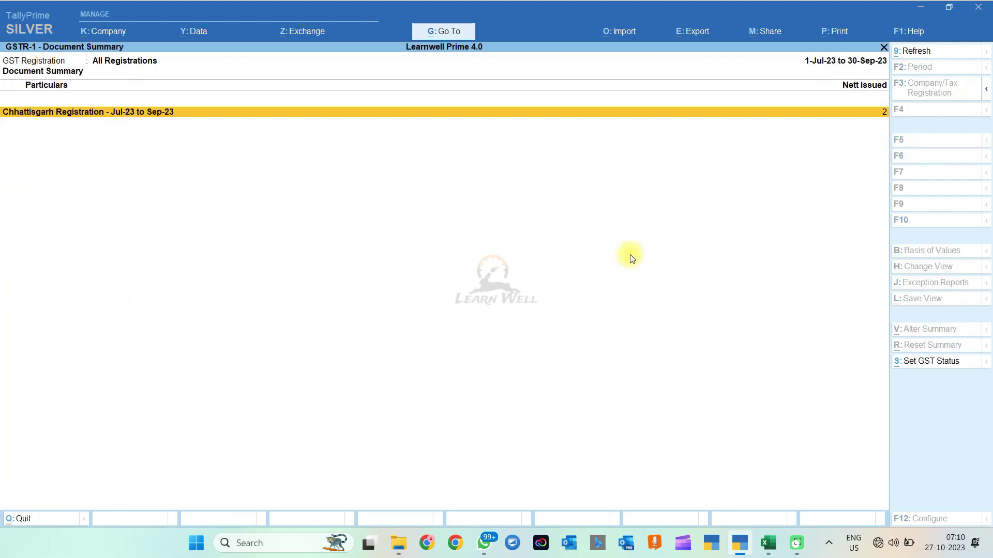
Step: Open the Chhattisgarh document details and view the Sales vouchers behind 3 issued and 2 cancelled, then step back to GSTR-1
key("Return")
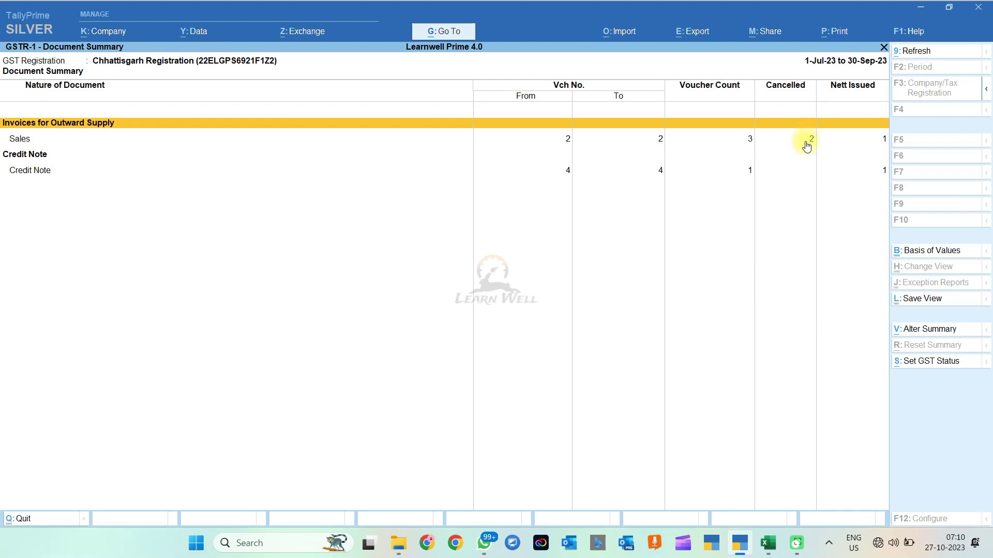
left_click(807, 147)
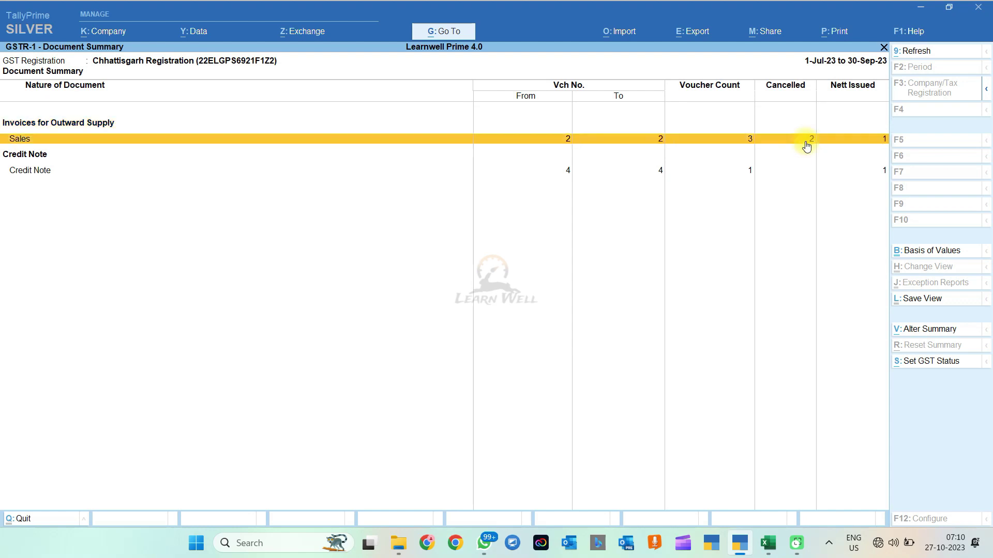
left_click(806, 146)
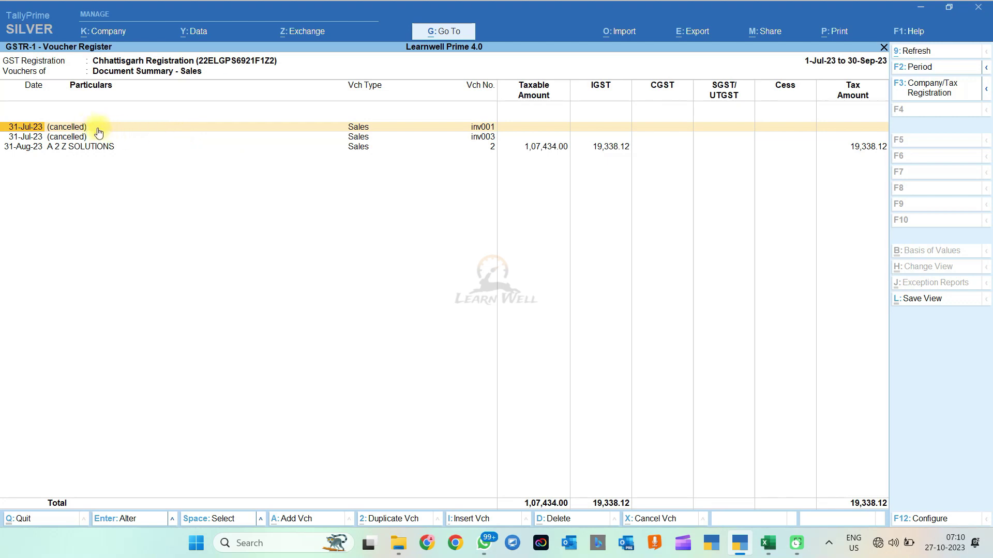
key("Escape")
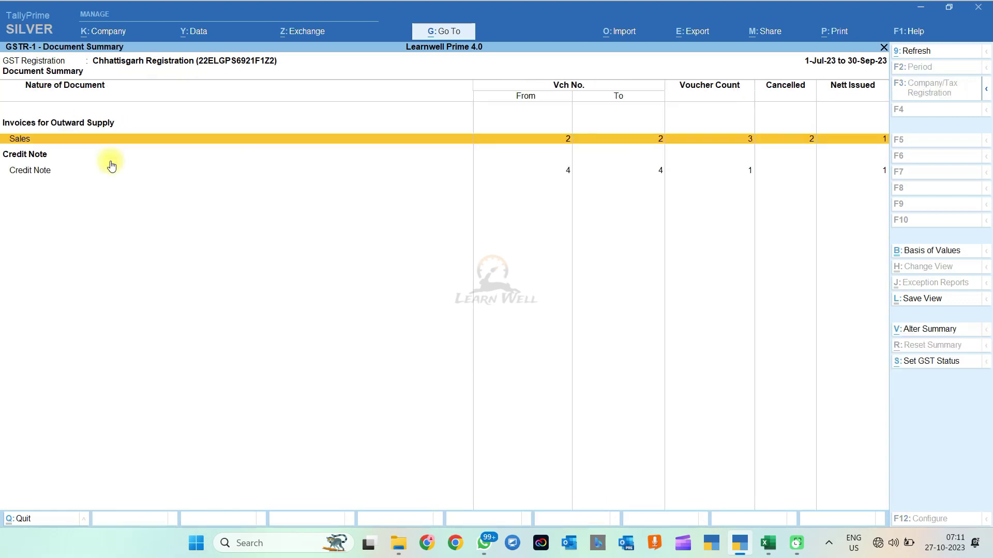
key("Escape")
key("Escape")
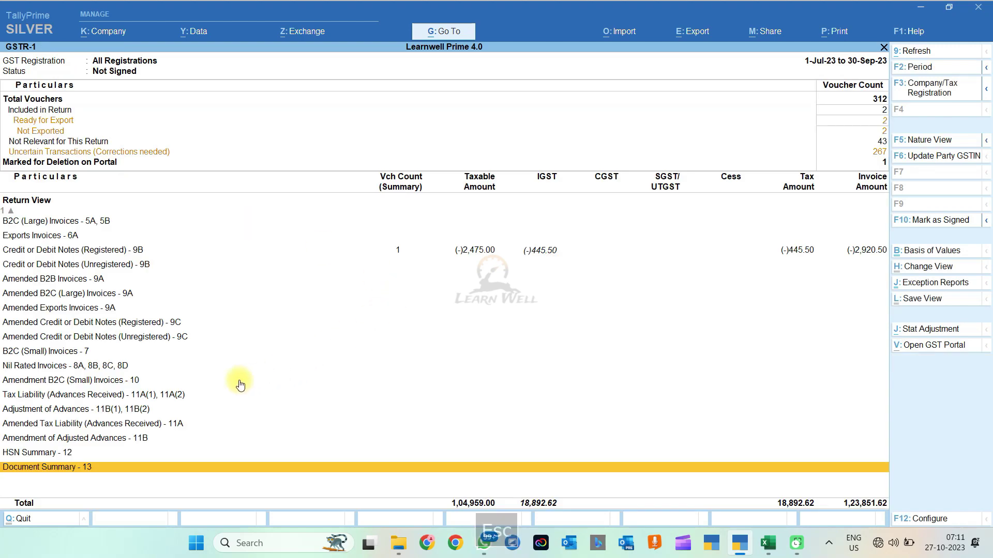
Step: Open HSN Summary - 12 and its Chhattisgarh registration HSN/SAC details
key("Up")
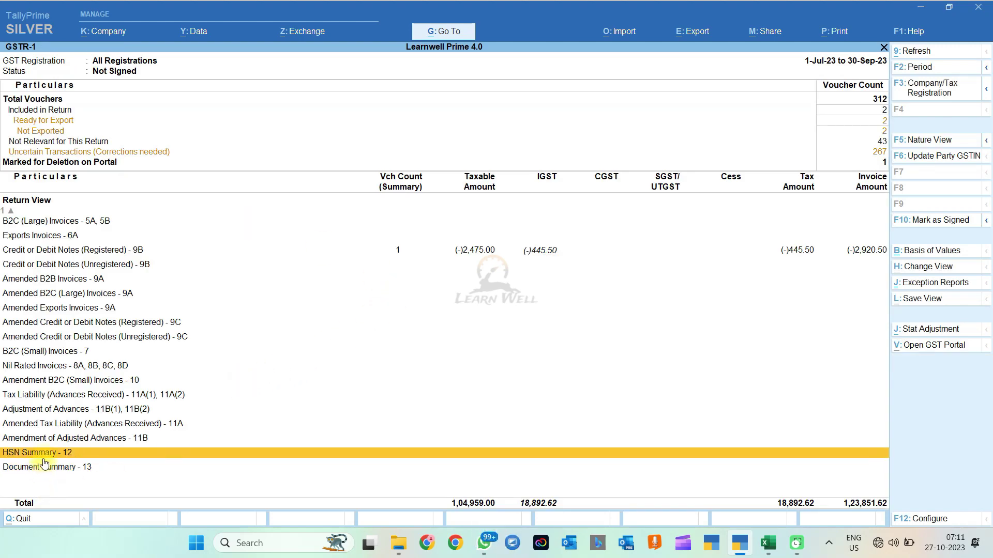
key("Return")
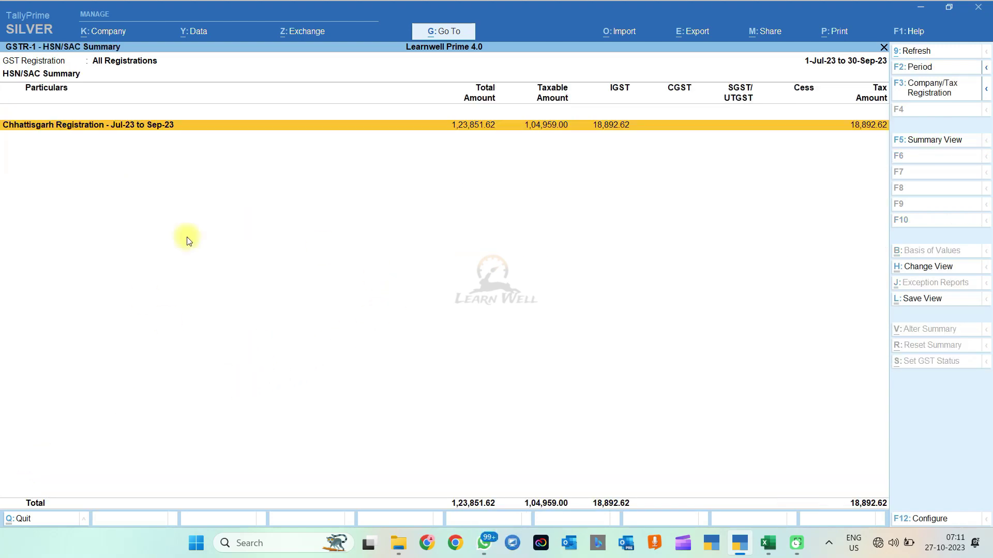
key("Return")
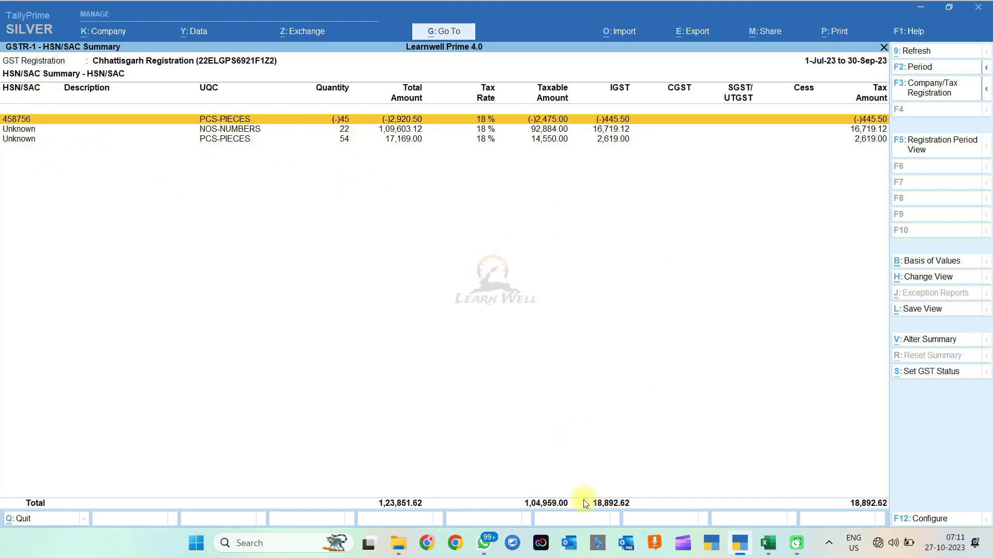
Step: In the exported Excel workbook, select the HSN/SAC table C8:L16 and check the G13 and H13 totals
left_click(767, 551)
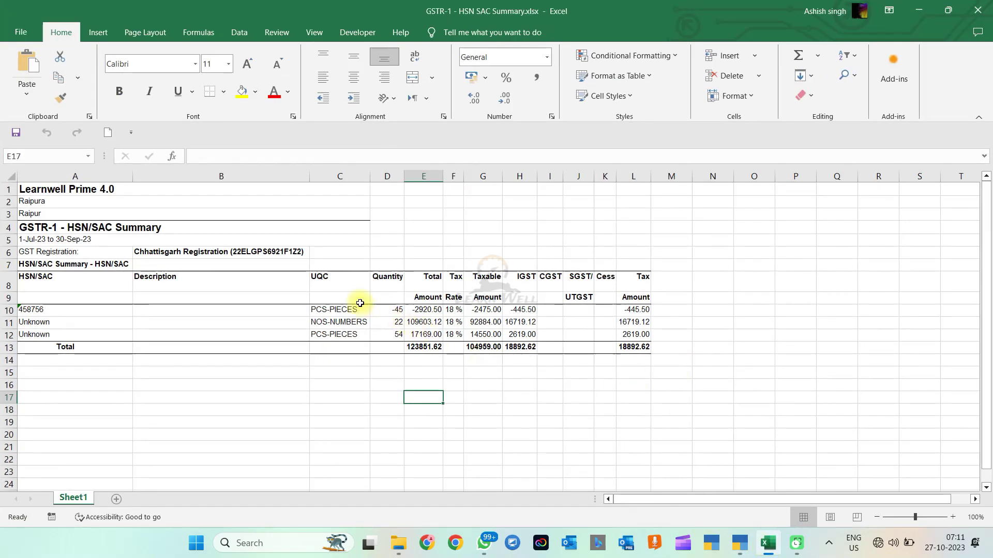
left_click_drag(312, 283, 643, 391)
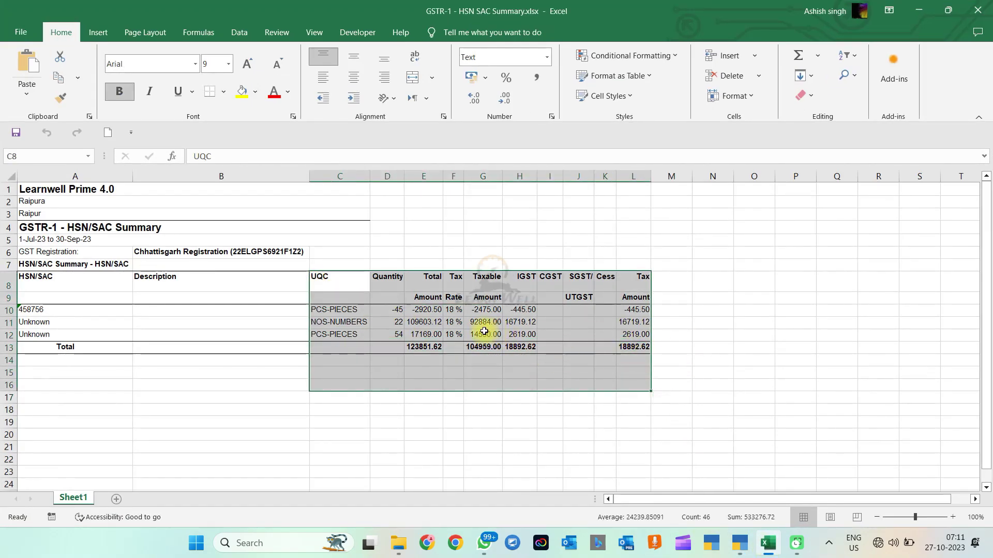
left_click(490, 349)
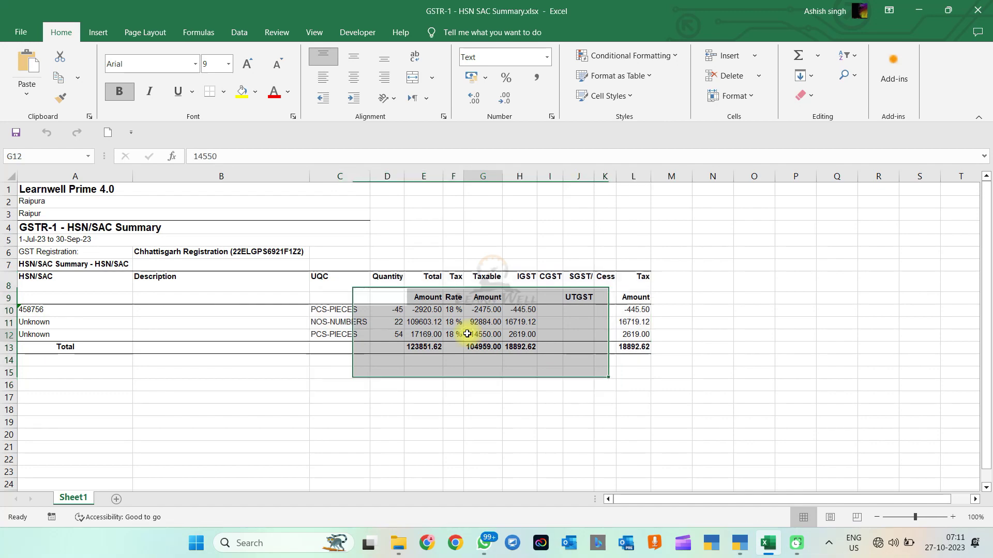
left_click(521, 350)
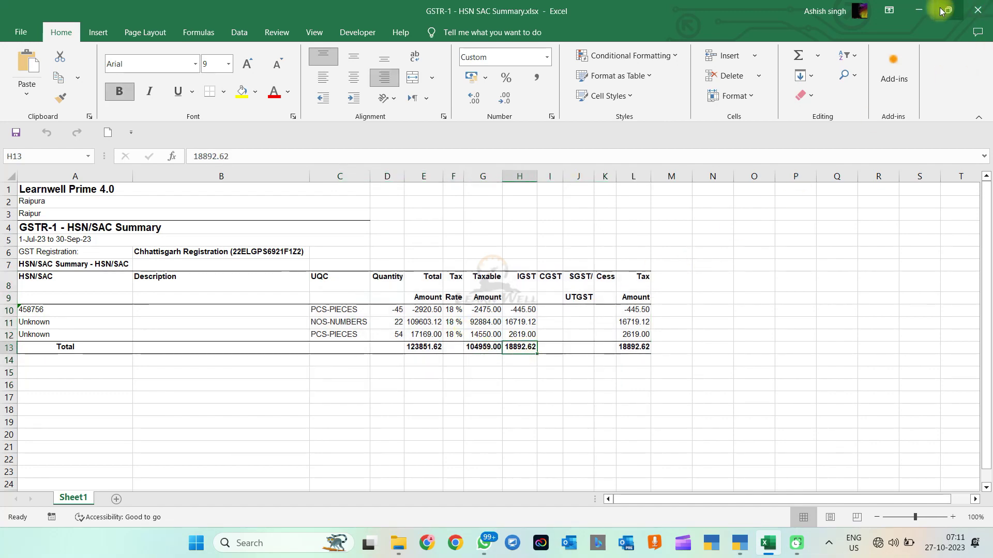
Step: Minimise Excel and back out of GSTR-1 to the Gateway of Tally
left_click(918, 10)
key("Escape")
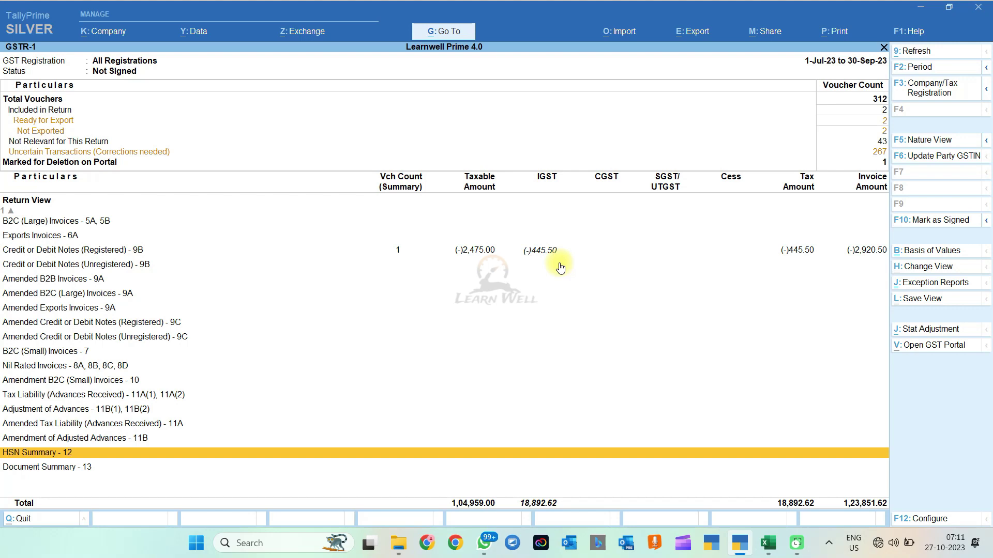
key("Escape")
key("Escape")
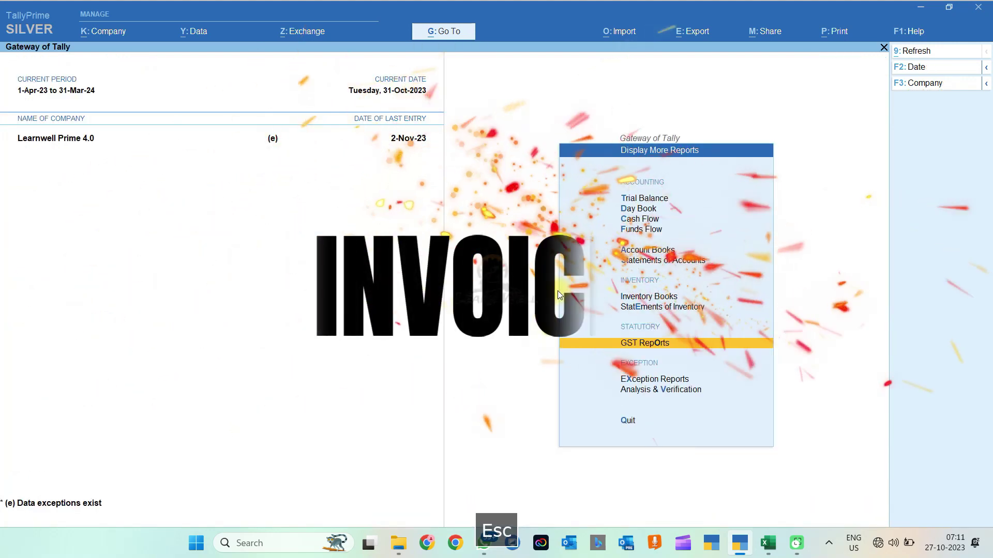
key("Escape")
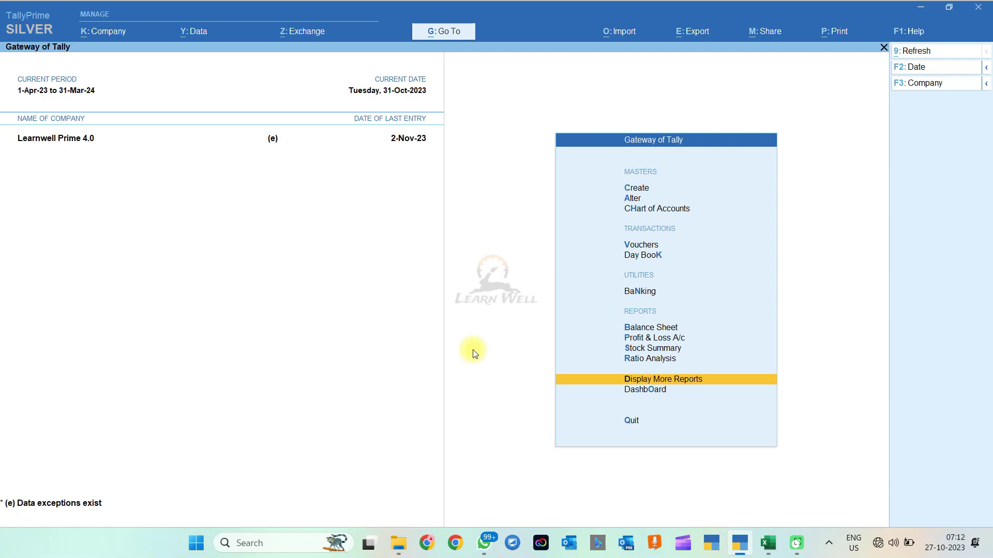
Step: Open the Day Book and the 31-Oct-23 ABC PARTY sales voucher totalling 21,240.00
key("Return")
key("d")
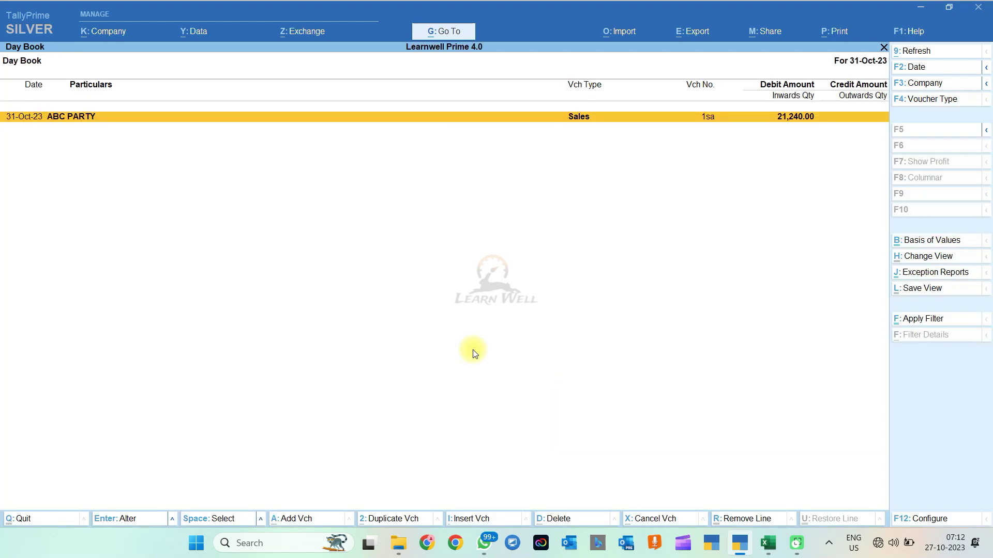
key("Return")
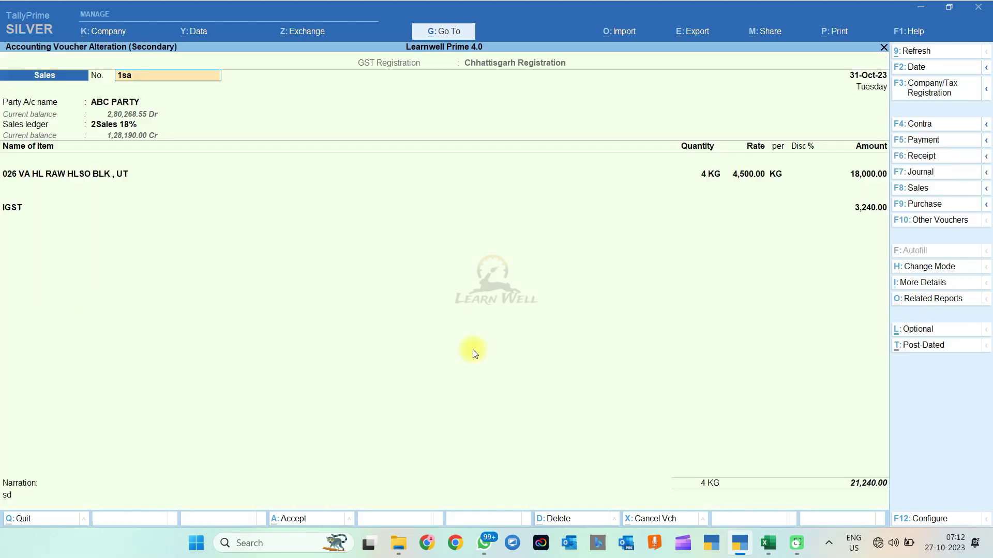
key("ctrl+p")
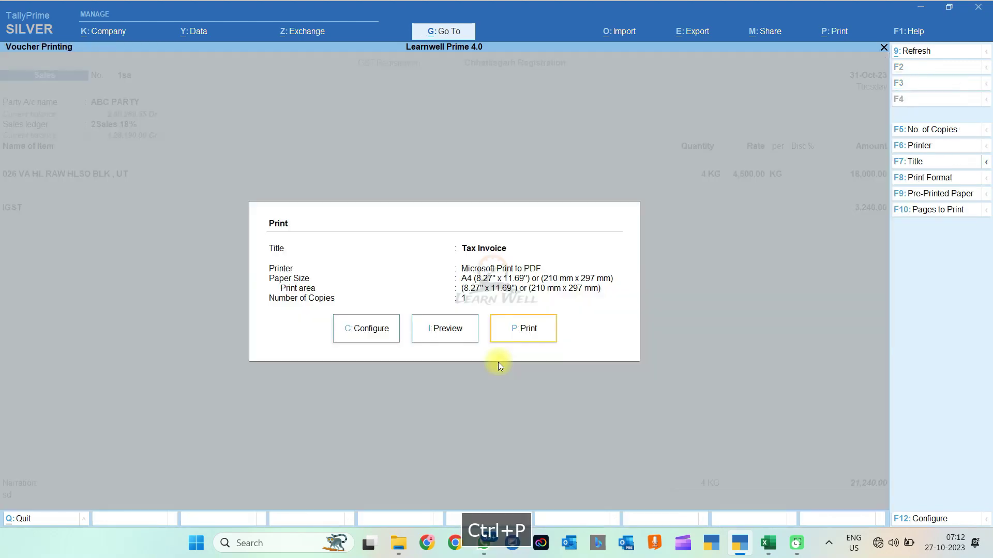
key("i")
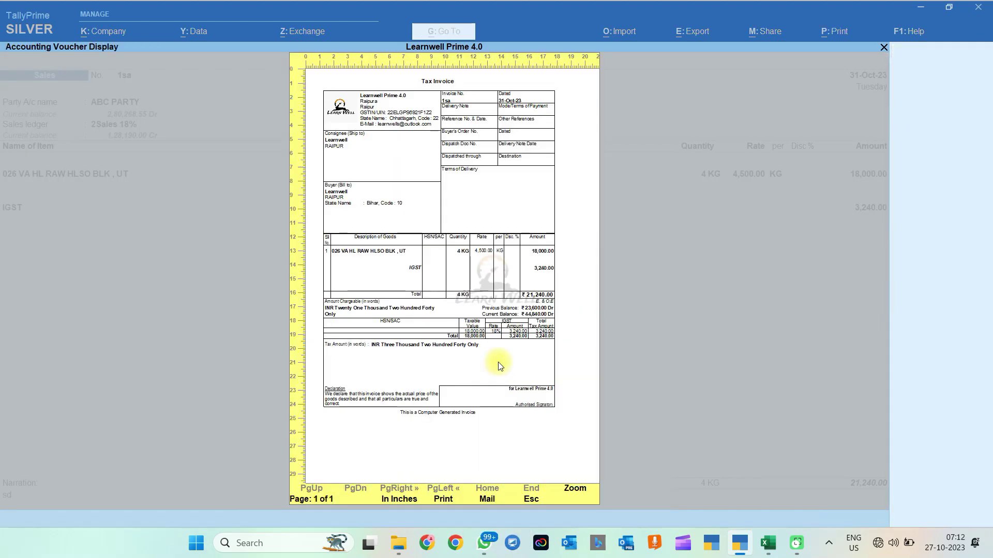
left_click(570, 487)
left_click_drag(883, 222, 882, 293)
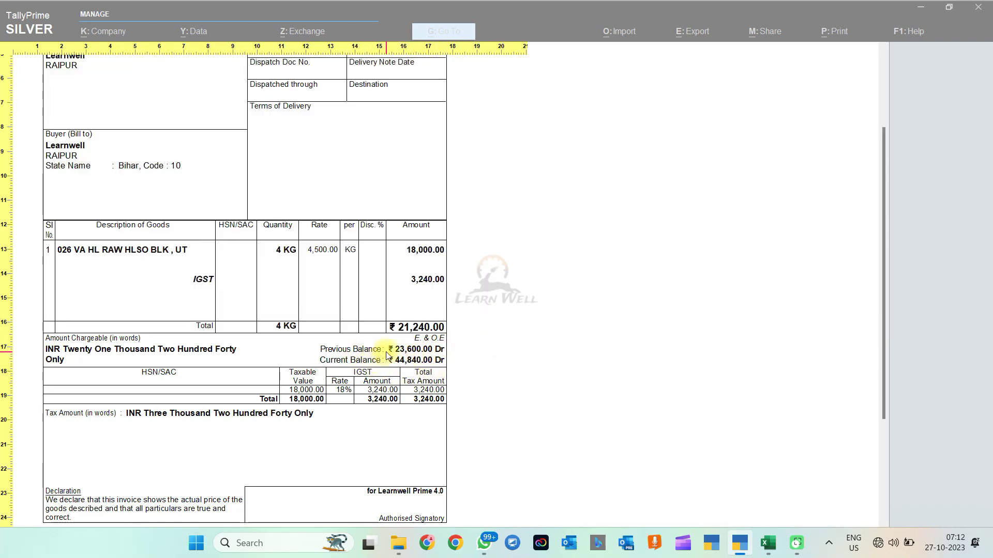
key("Escape")
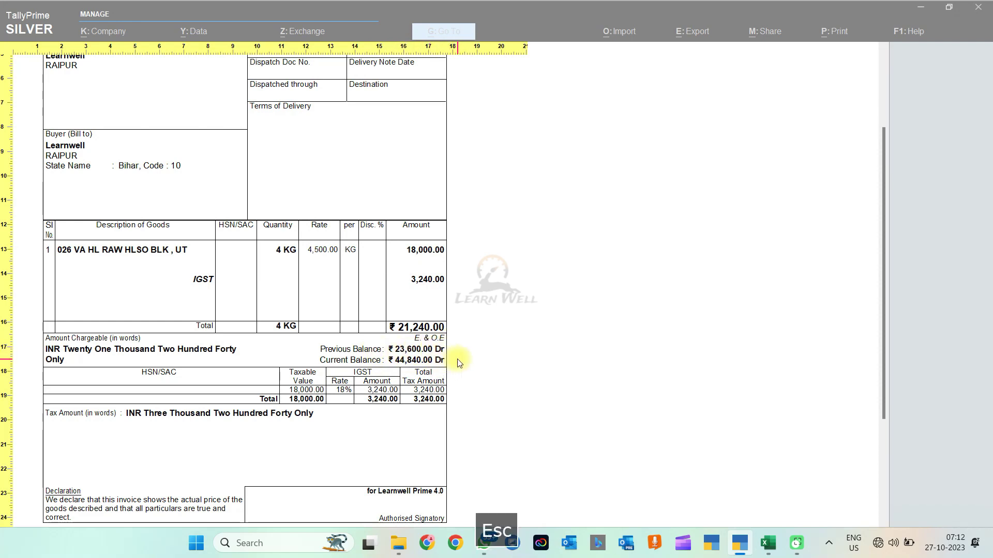
key("Escape")
key("Escape")
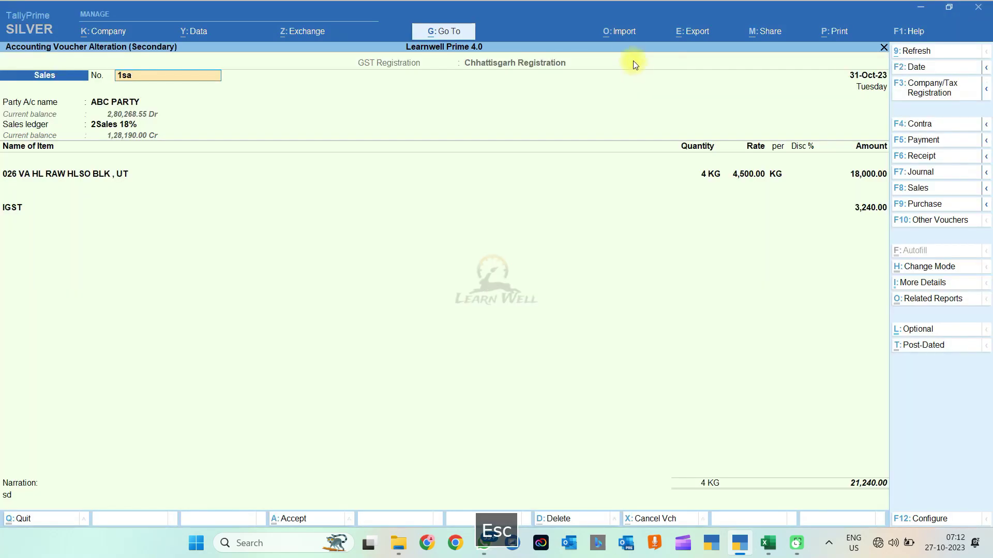
Step: Dismiss the import options and open the voucher's Print Configuration
left_click(624, 33)
left_click(693, 310)
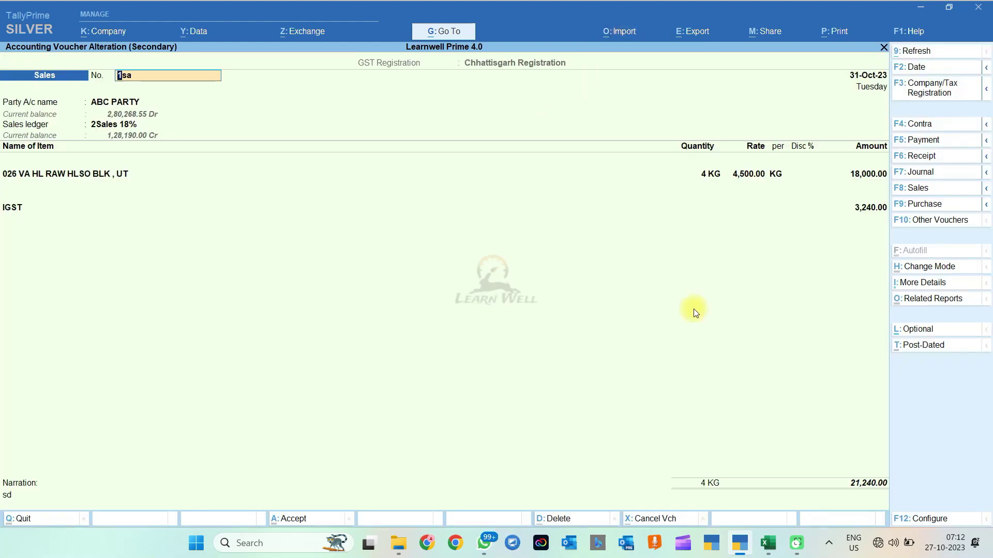
key("ctrl+p")
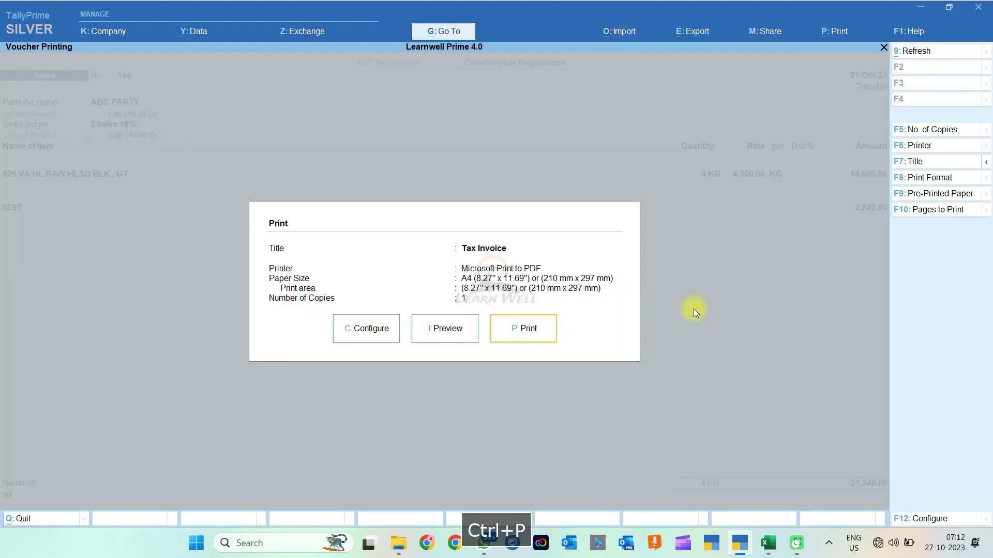
key("Left")
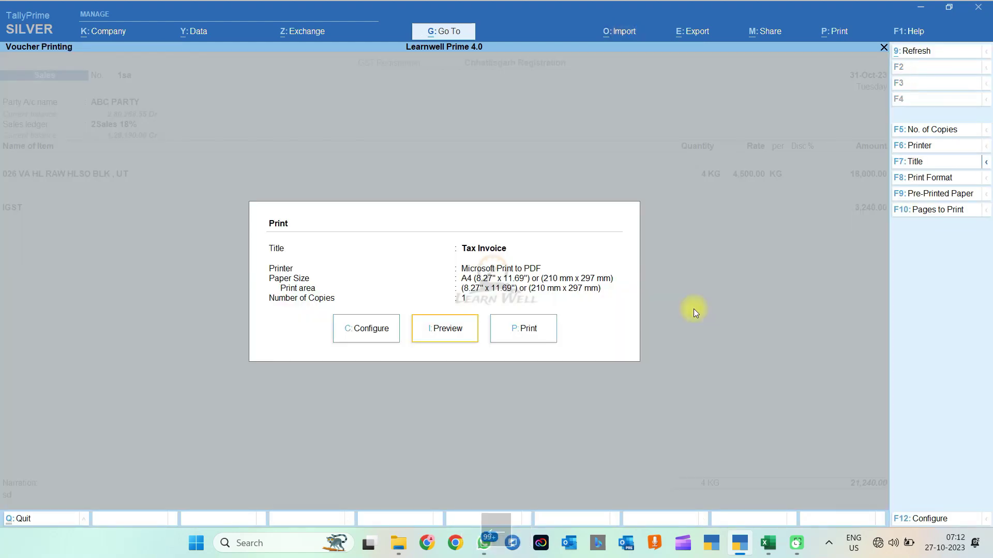
key("Left")
key("Return")
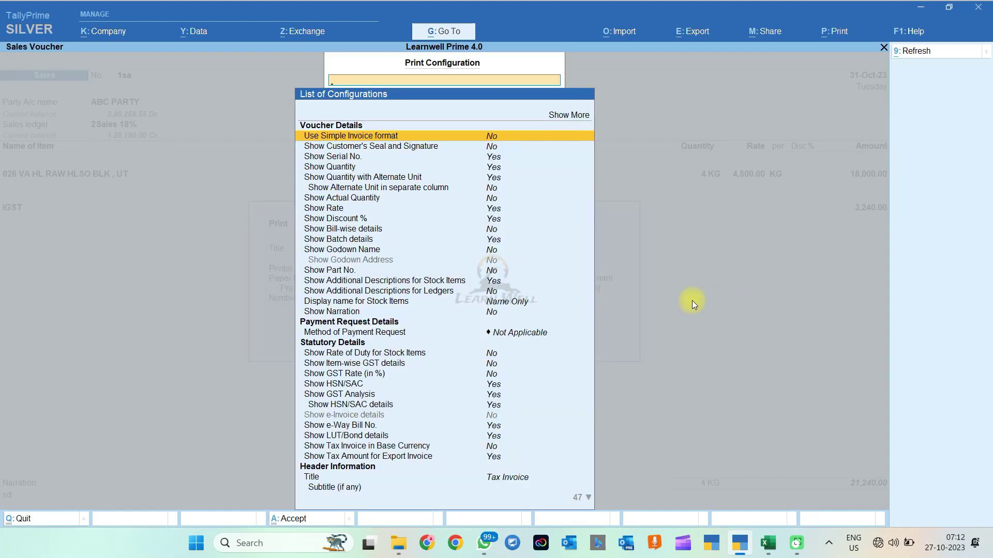
Step: In the full configuration list, set Show Previous and Current Balances of Ledger to Yes
left_click(569, 116)
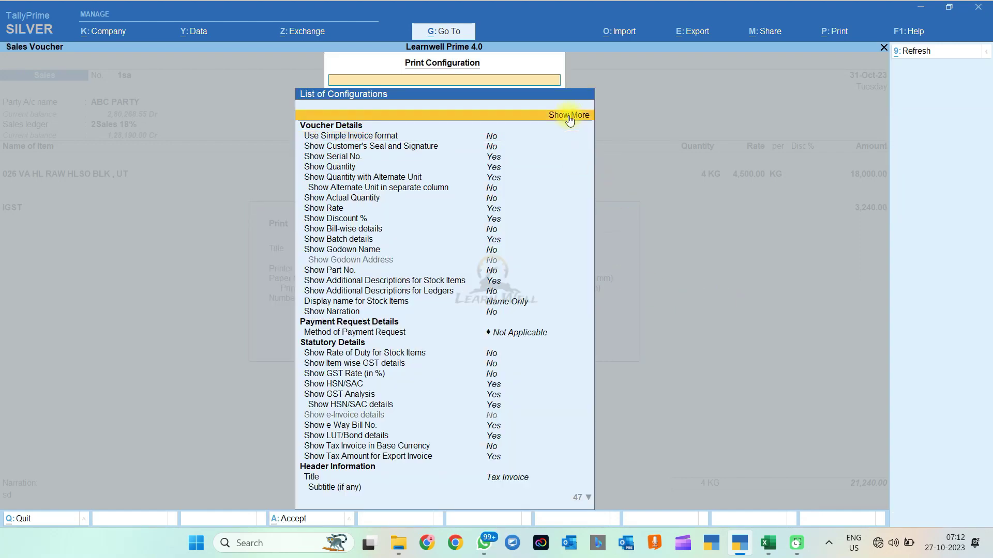
key("Down")
key("Down")
key("Down")
key("Down")
key("Down")
key("Down")
key("Down")
key("Down")
key("Down")
key("Down")
key("Down")
key("Down")
key("Down")
key("Down")
key("Down")
key("Down")
key("Down")
key("Down")
key("Down")
key("Down")
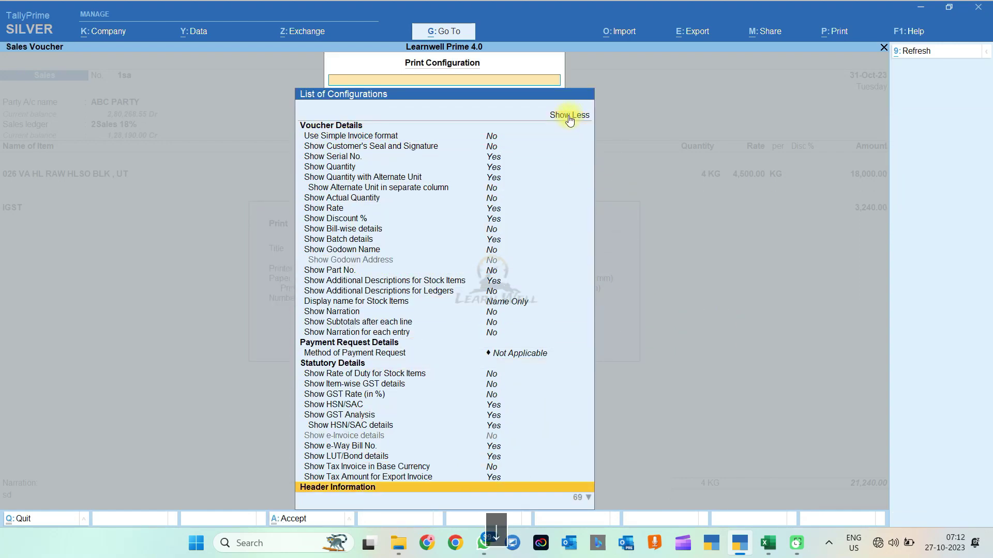
key("Down")
key("Down")
key("Down")
key("Down")
key("Down")
key("Down")
key("Down")
key("Down")
key("Down")
key("Down")
key("Down")
key("Down")
key("Down")
key("Down")
key("Down")
key("Down")
key("Down")
key("Down")
key("Down")
key("Down")
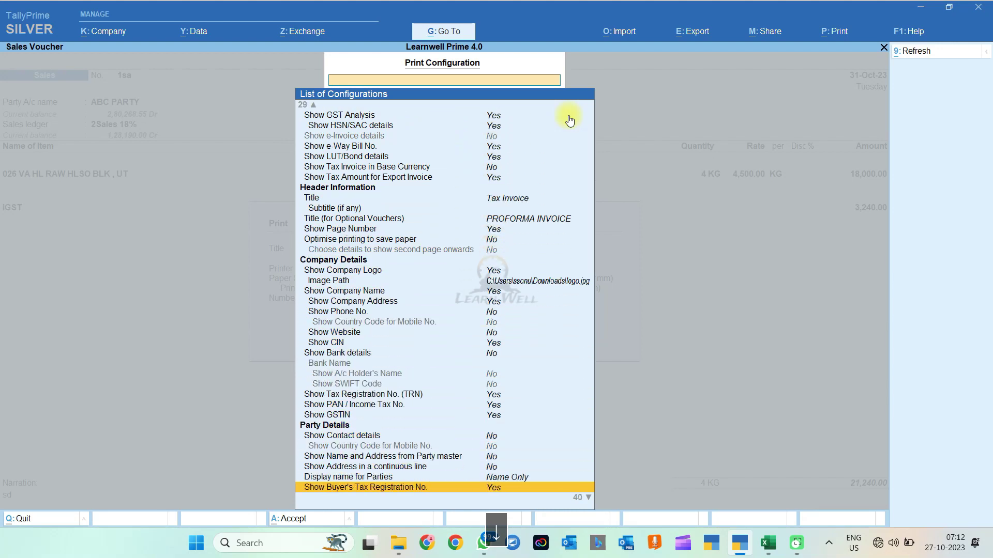
key("Down")
key("Down")
key("Down")
key("Down")
key("Down")
key("Down")
key("Down")
key("Down")
key("Down")
key("Down")
key("Down")
key("Down")
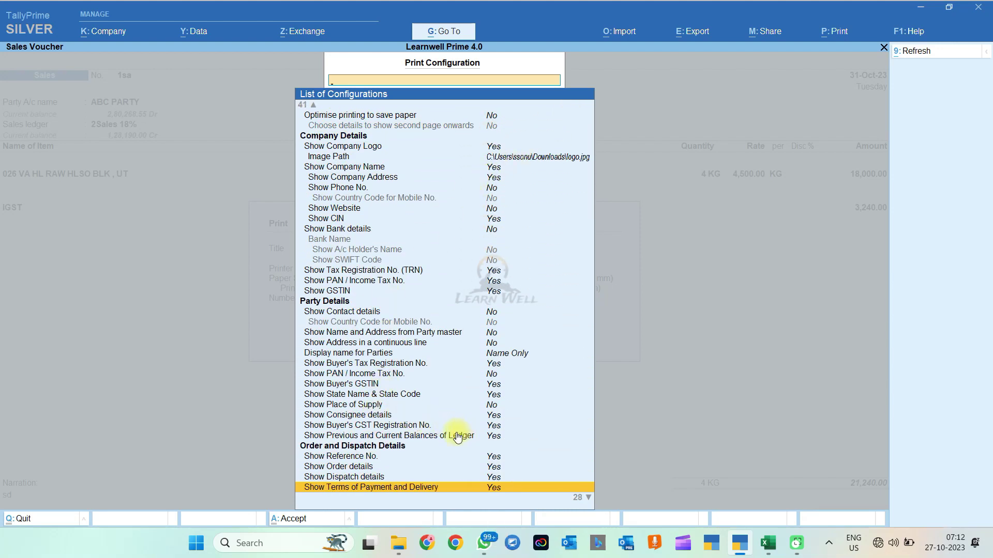
left_click(420, 437)
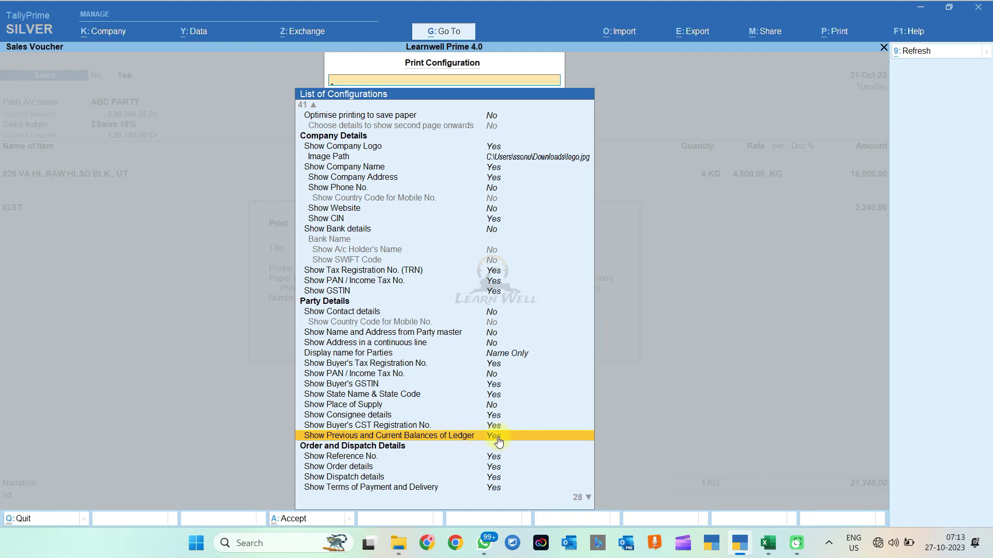
key("Escape")
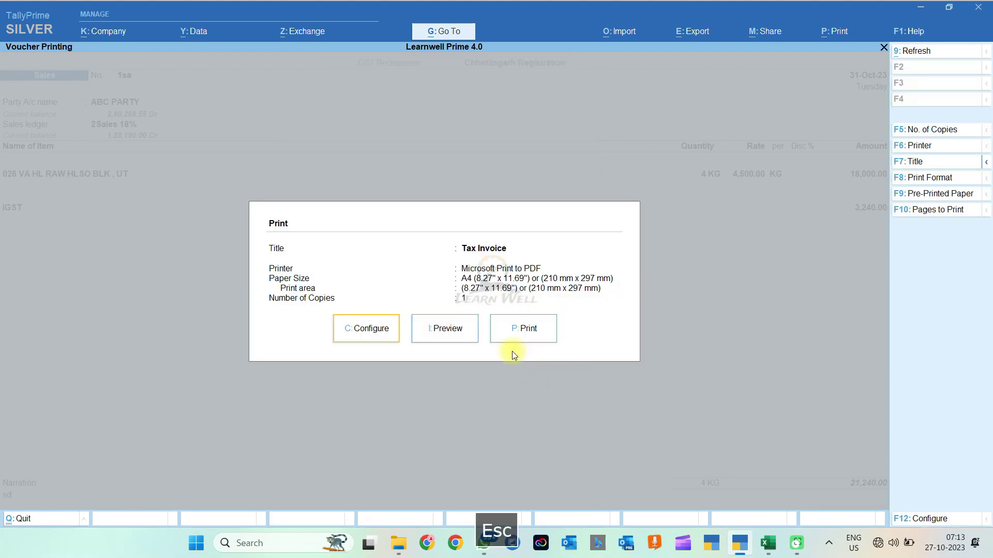
Step: Preview the Tax Invoice zoomed to full screen, scroll through it, then return to the voucher
left_click(445, 329)
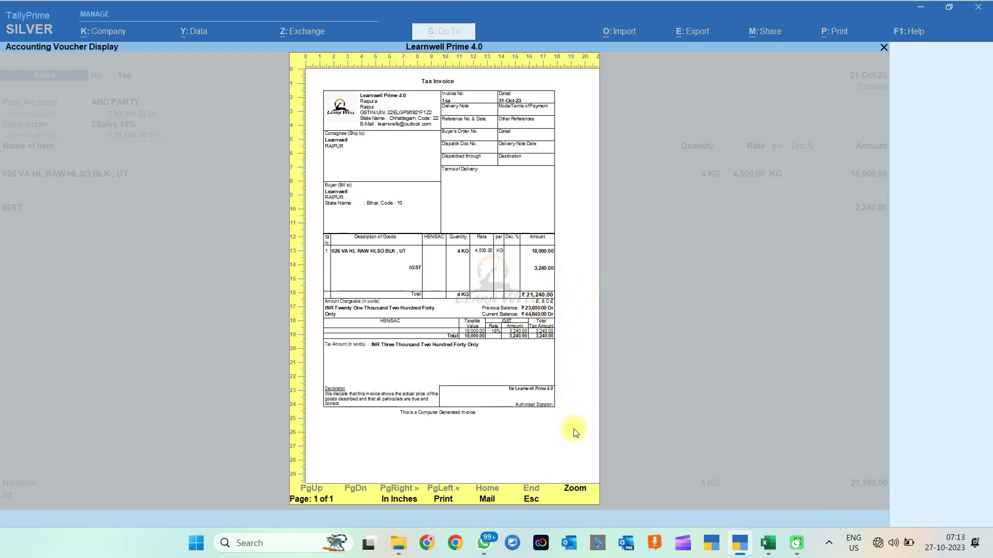
left_click(575, 490)
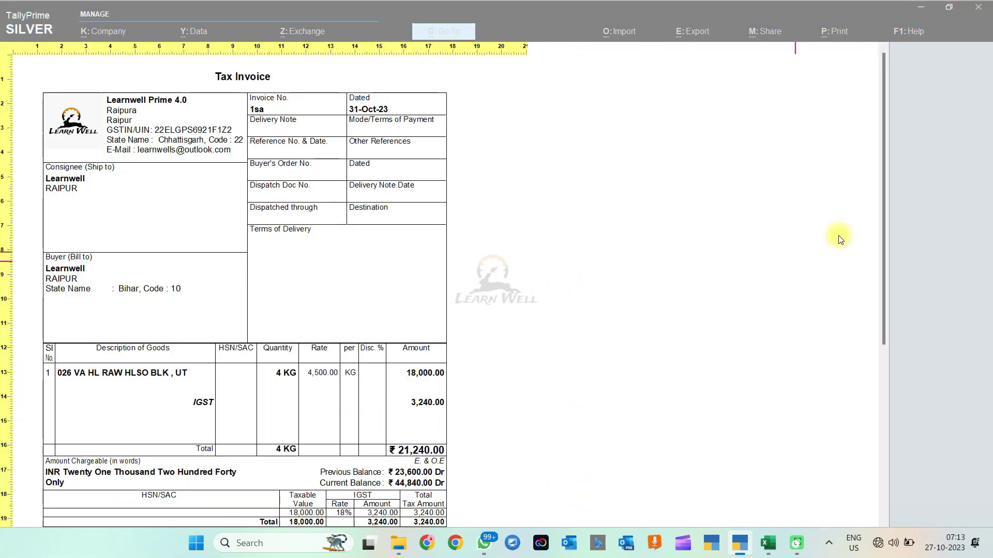
left_click_drag(882, 256, 886, 356)
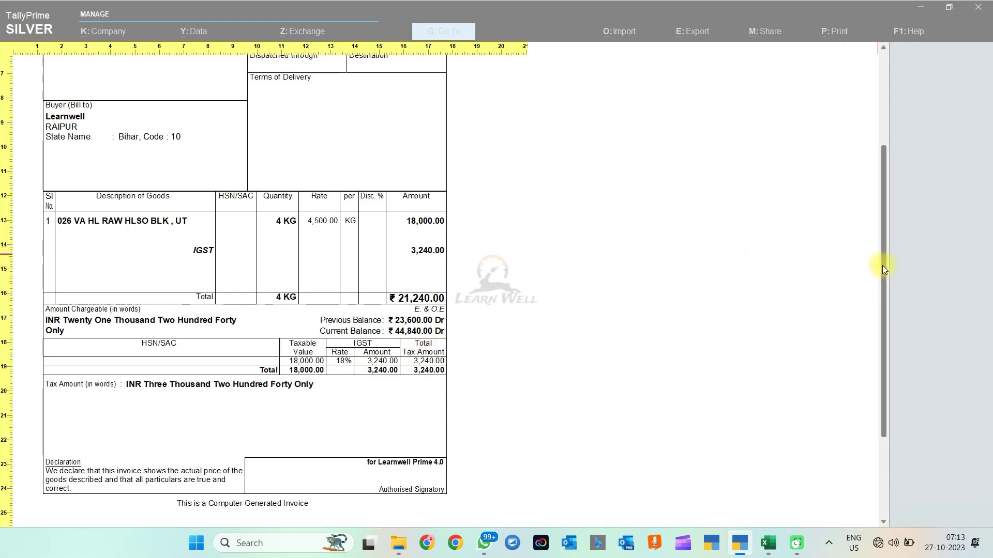
left_click_drag(882, 265, 880, 296)
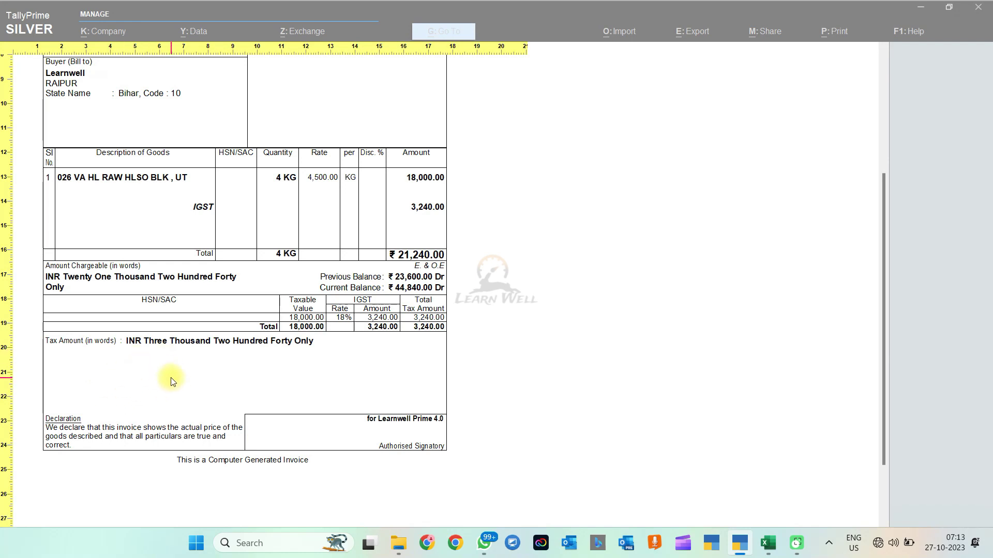
key("Escape")
key("Escape")
key("Escape")
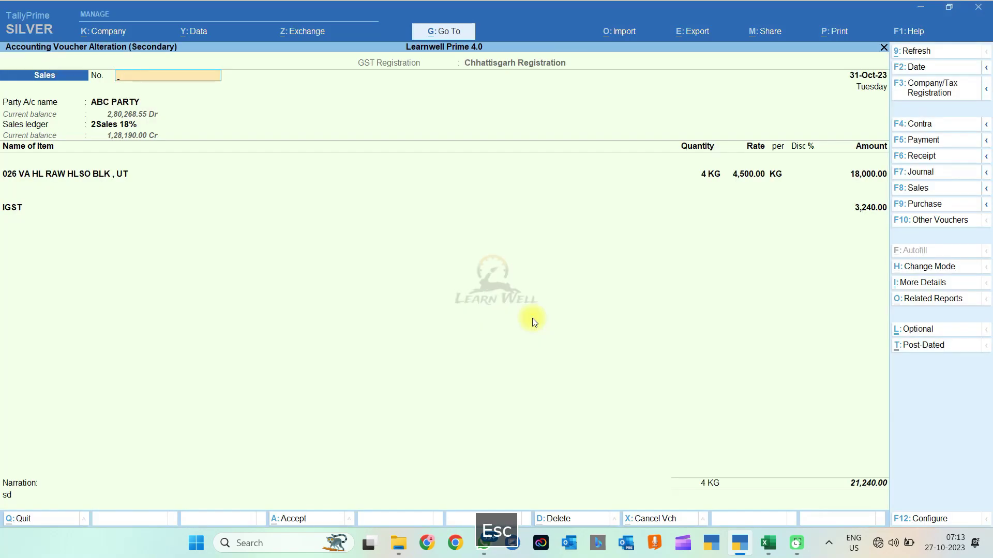
Step: Enable payment requests by link/QR code in Company Features to begin a merchant profile
key("Escape")
key("Escape")
key("Escape")
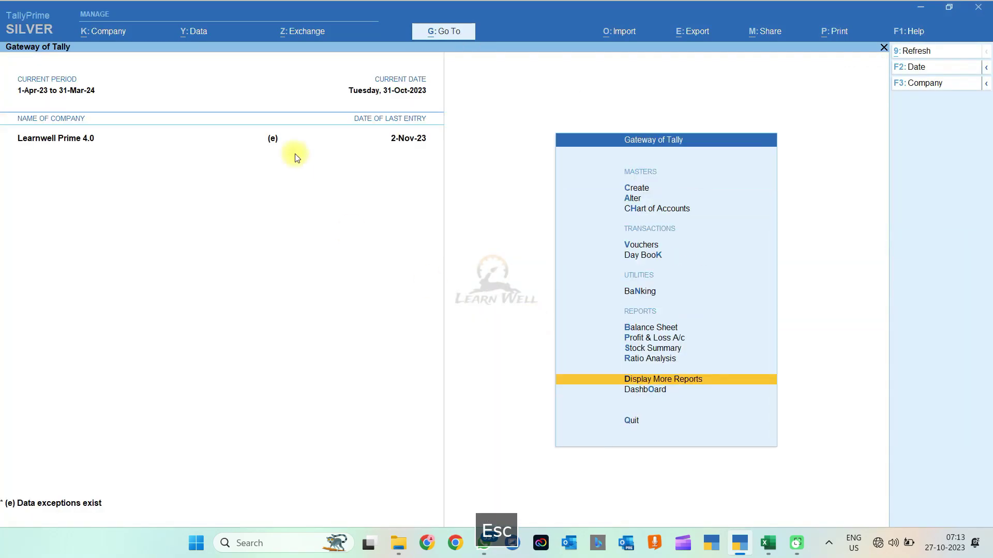
left_click(115, 31)
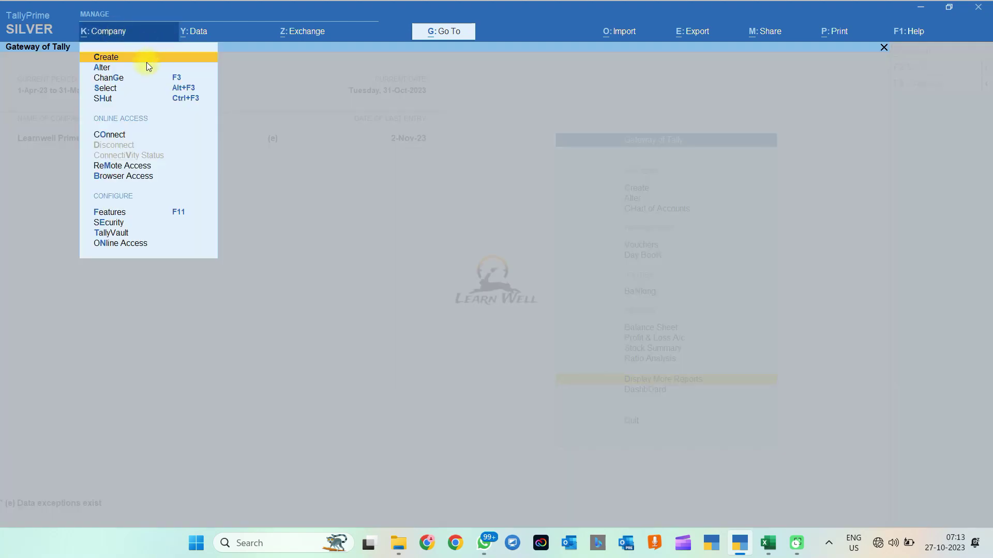
left_click(111, 213)
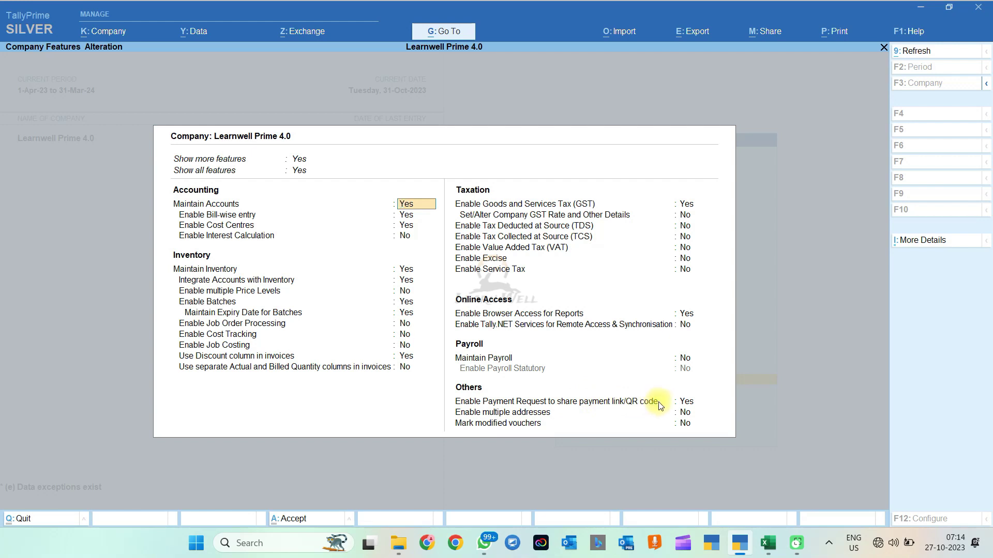
left_click(692, 406)
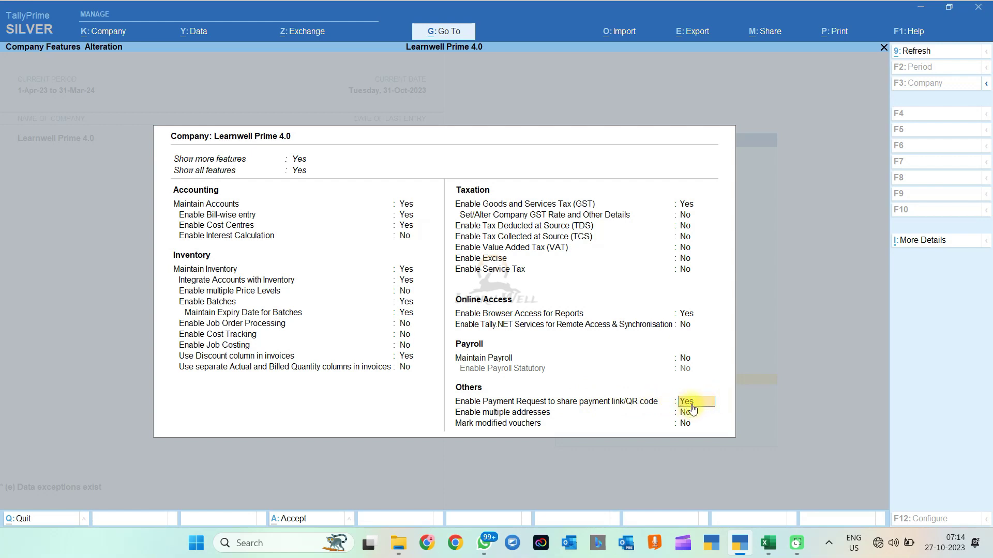
left_click(691, 406)
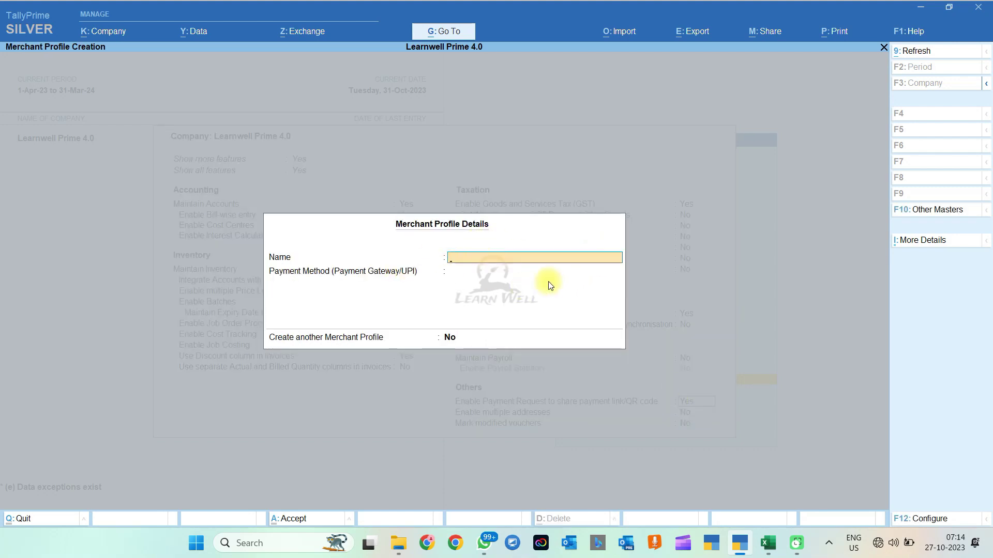
Step: Enter the account holder's name, choose UPI as the payment method, and fill in the UPI ID
key("Return")
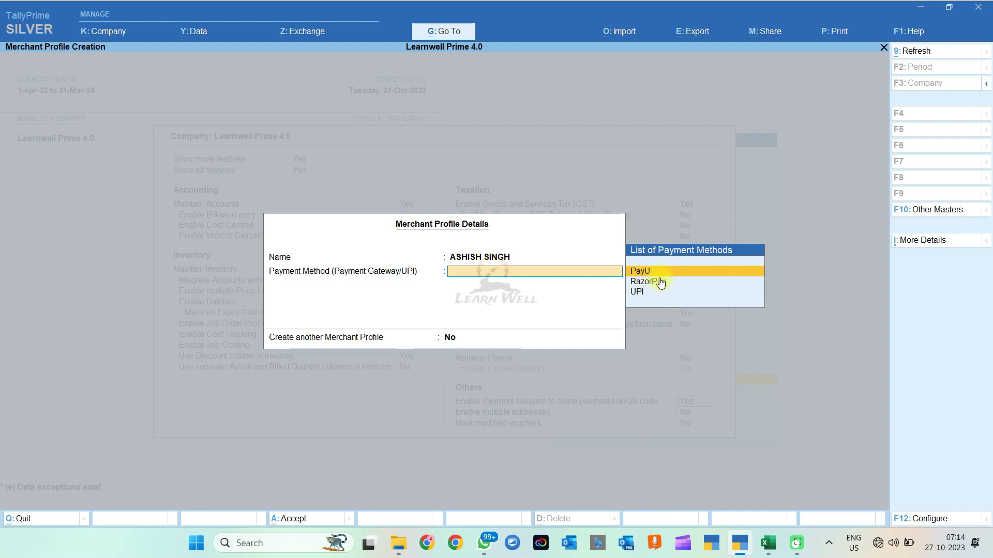
left_click(669, 292)
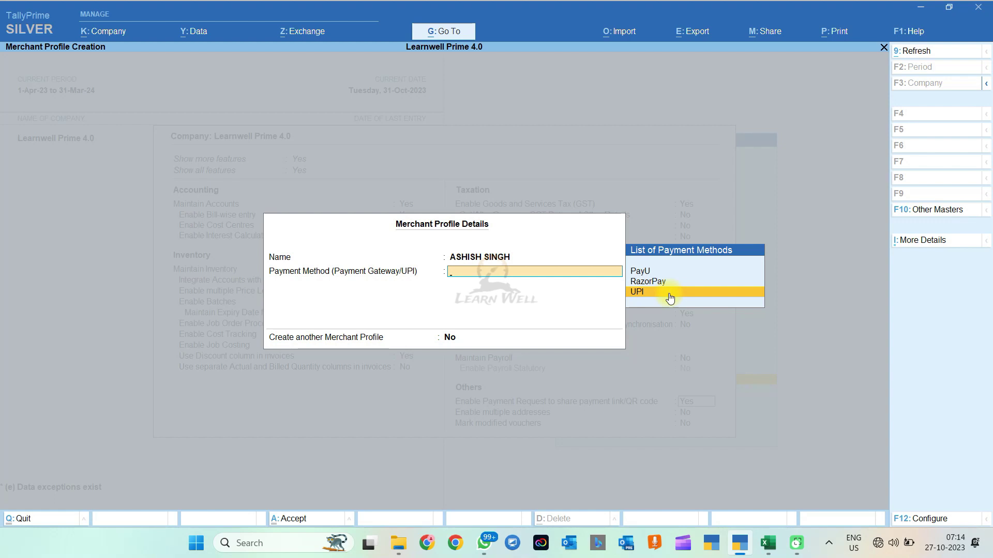
left_click(640, 294)
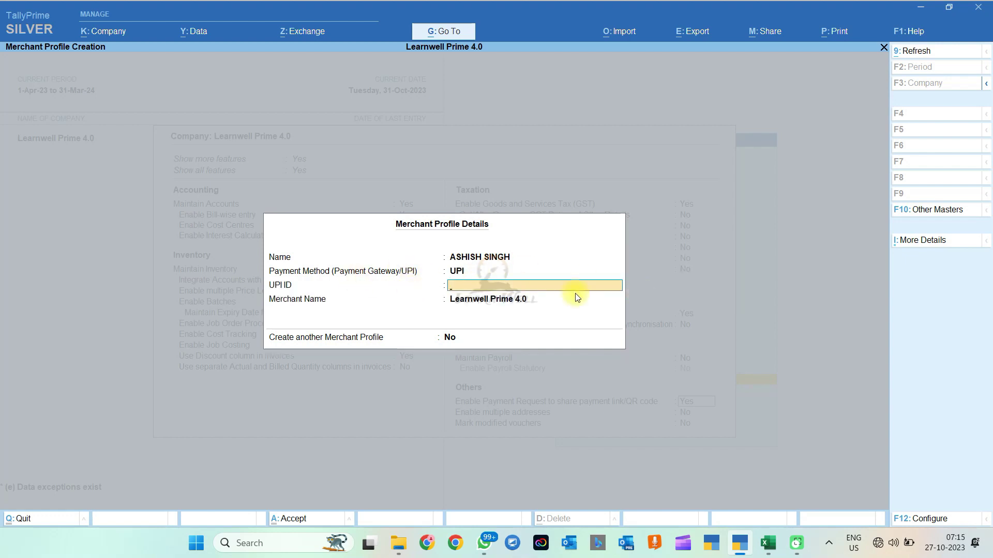
key("Caps_Lock")
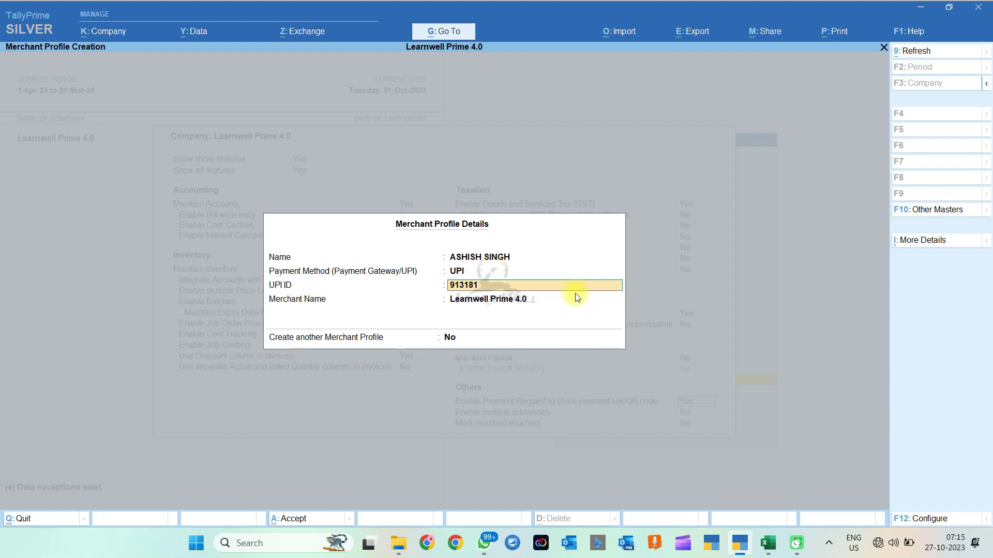
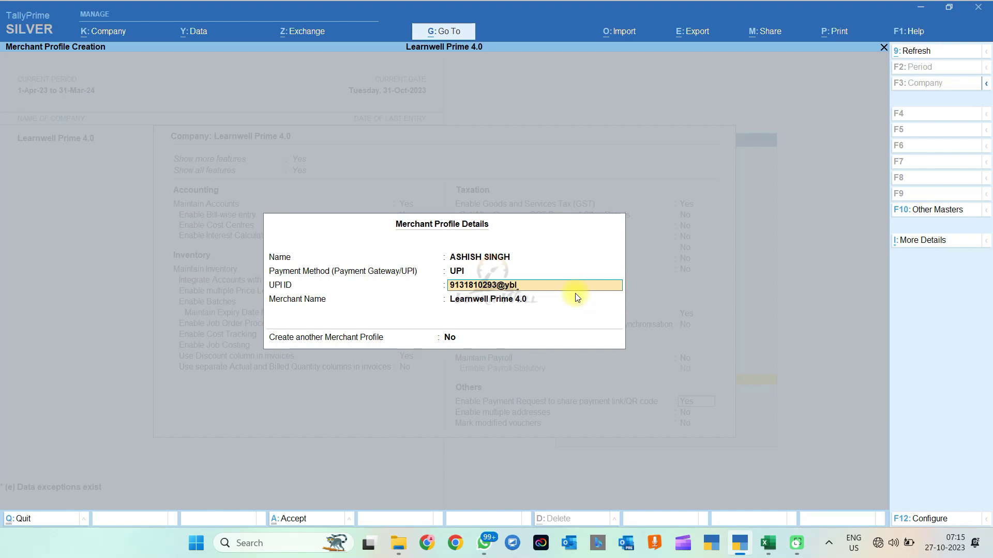
key("Return")
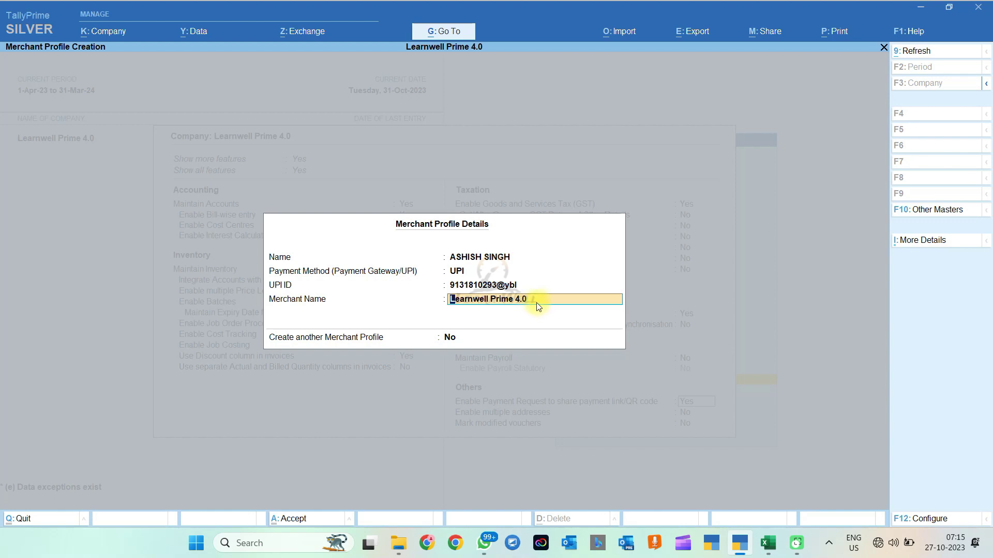
key("Return")
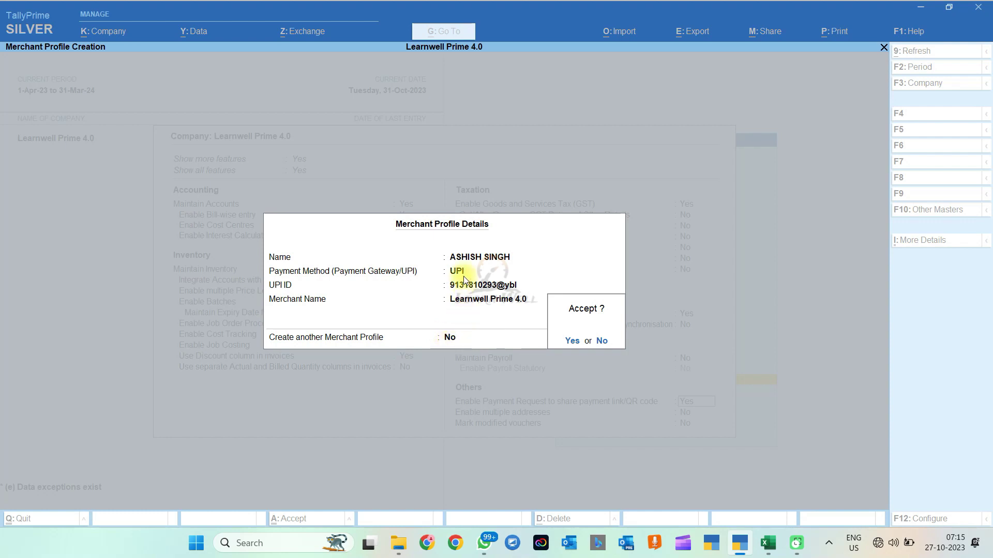
Step: Set Create another to Yes and save the Learnwell Prime 4.0 merchant profile
left_click(443, 343)
type("y")
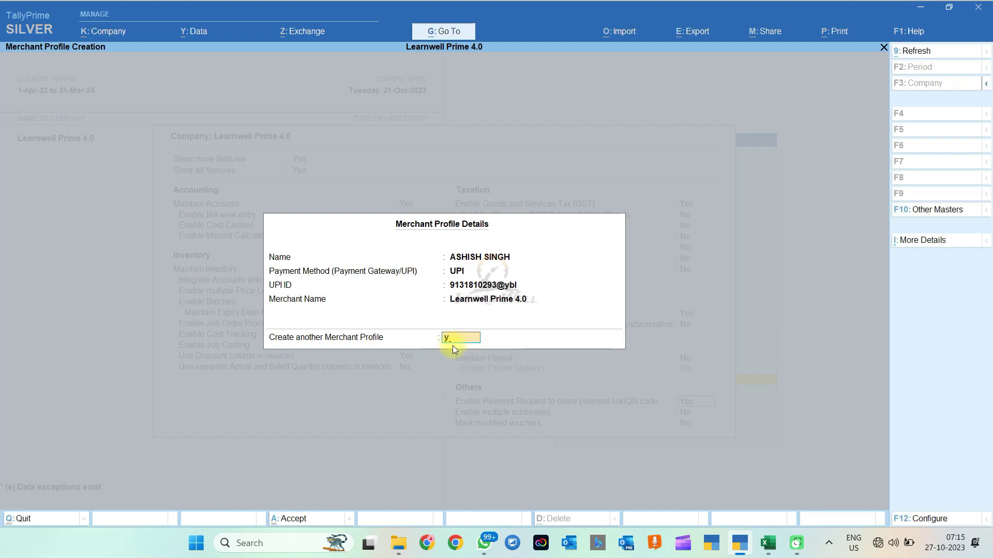
key("Return")
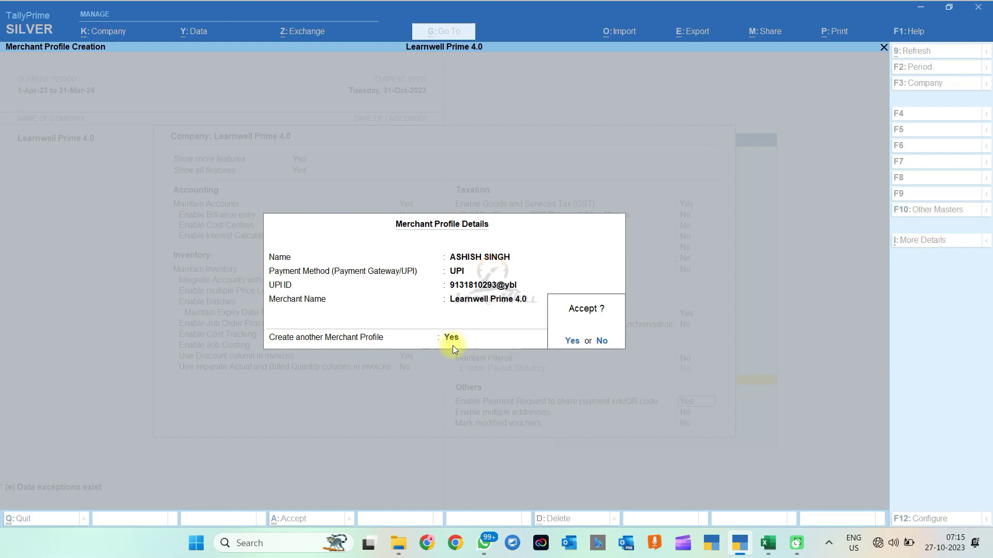
key("Return")
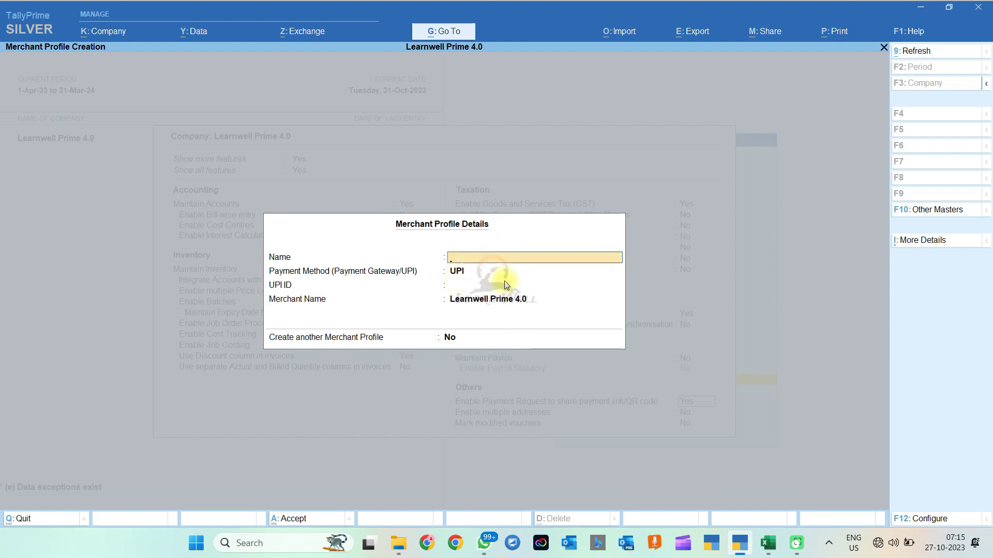
Step: Leave the blank merchant form, save company features, and preview the ABC PARTY Tax Invoice
key("Escape")
key("Escape")
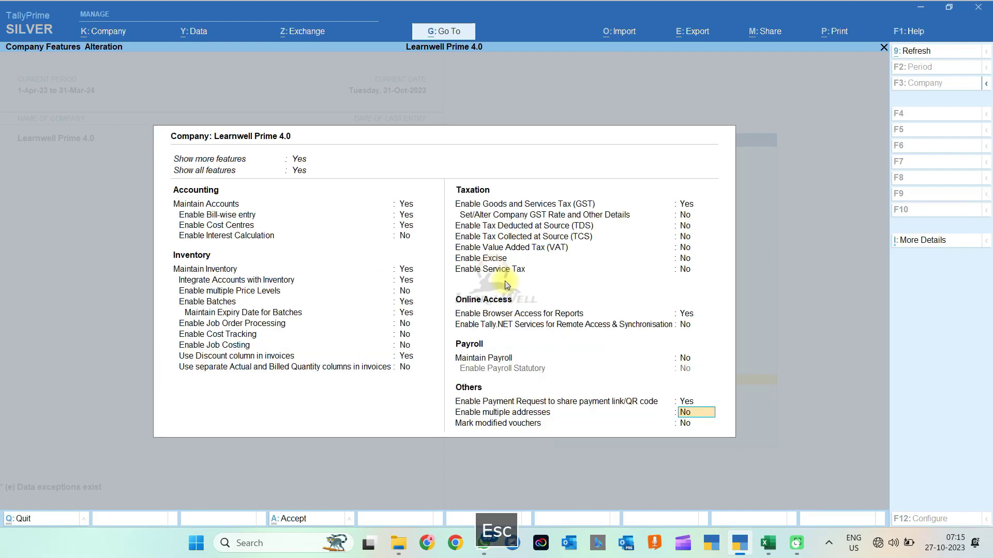
key("Return")
key("Return")
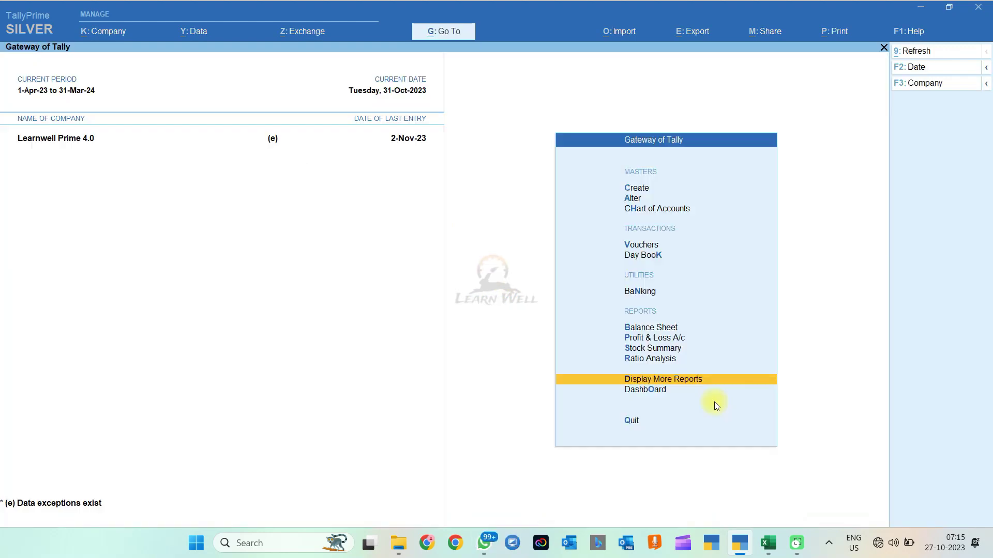
key("Escape")
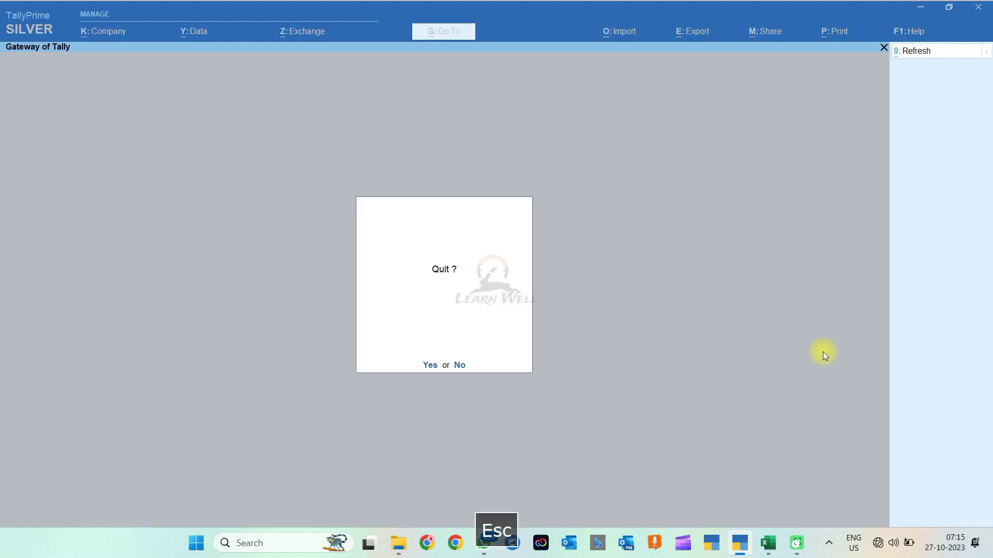
key("Escape")
key("k")
key("Return")
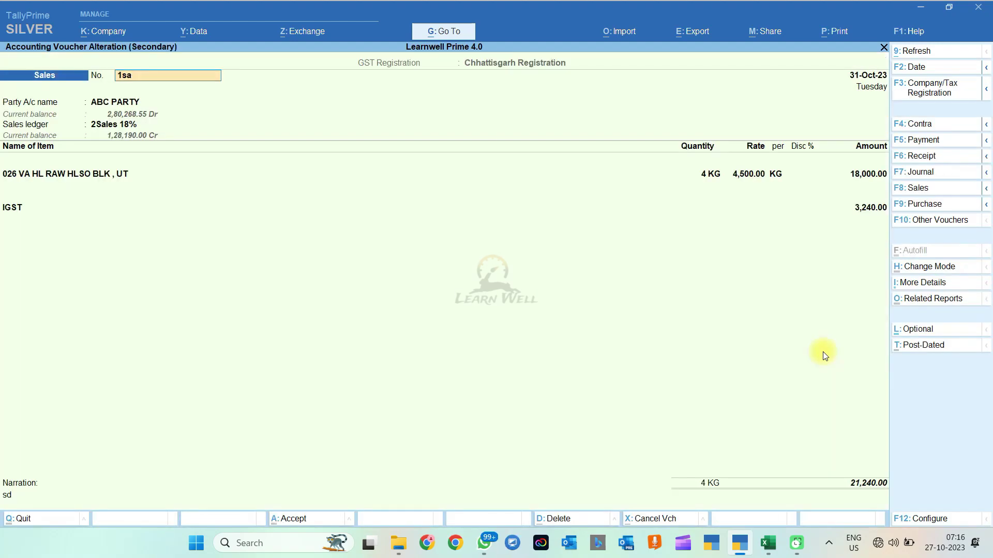
key("ctrl+p")
key("Left")
key("Return")
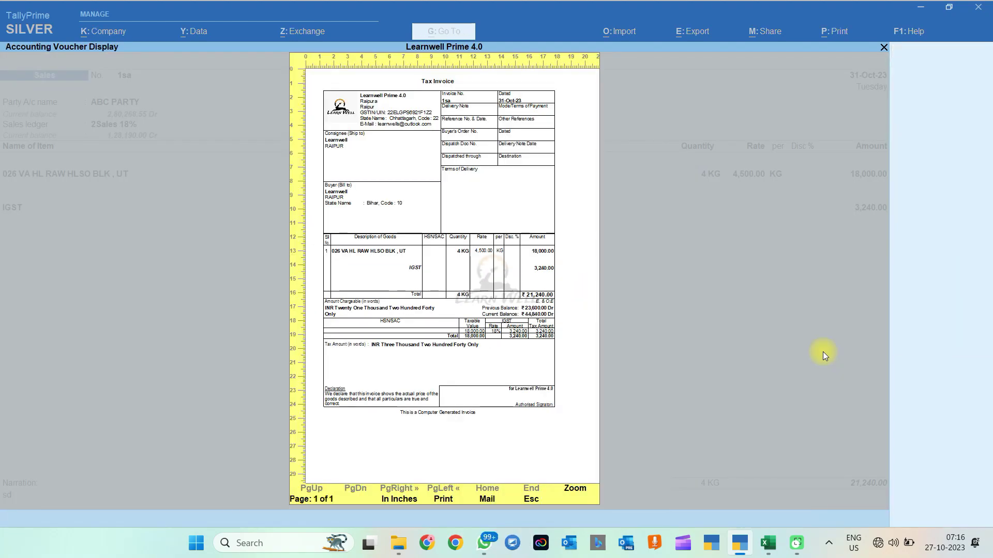
Step: Close the invoice preview and back out of the voucher and Day Book to the Gateway
key("Escape")
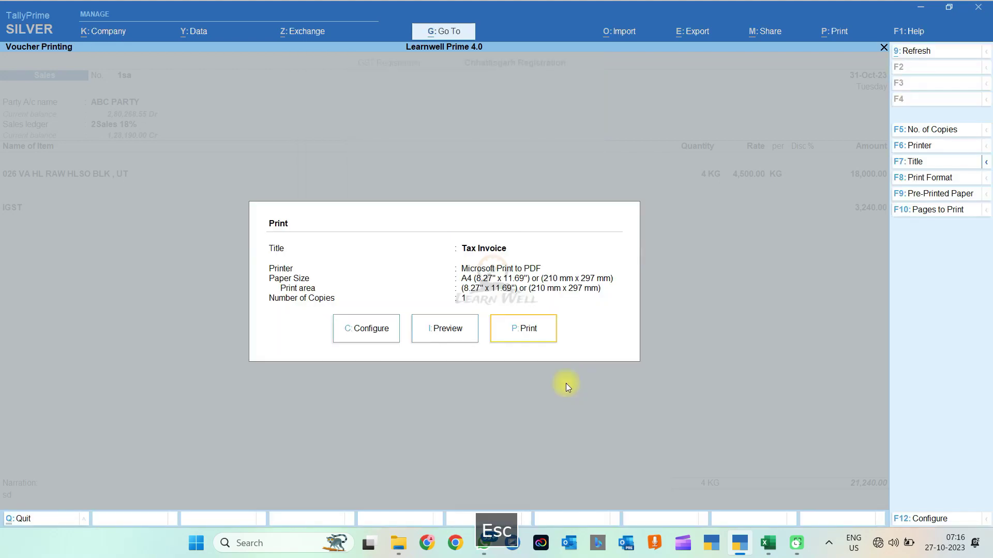
key("Escape")
key("Escape")
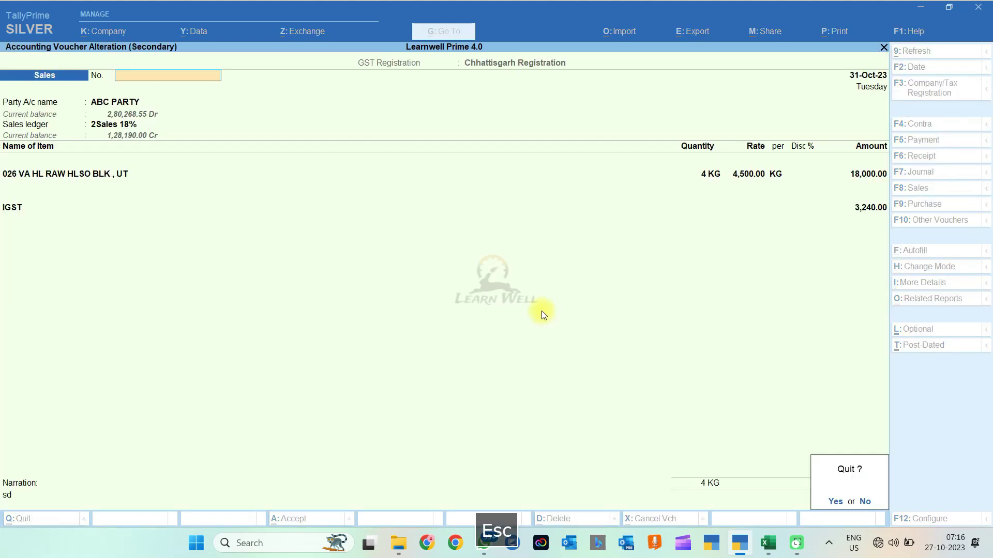
key("Escape")
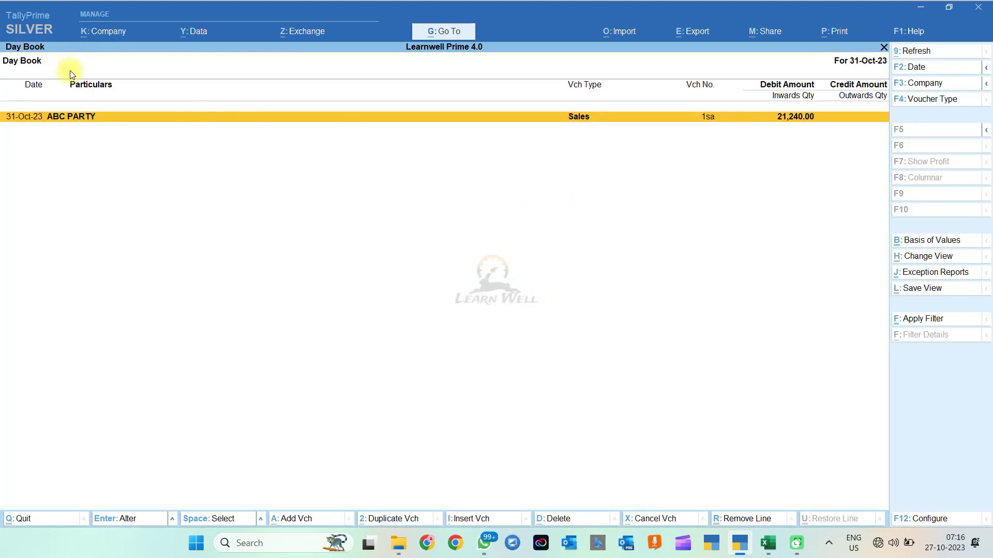
key("Escape")
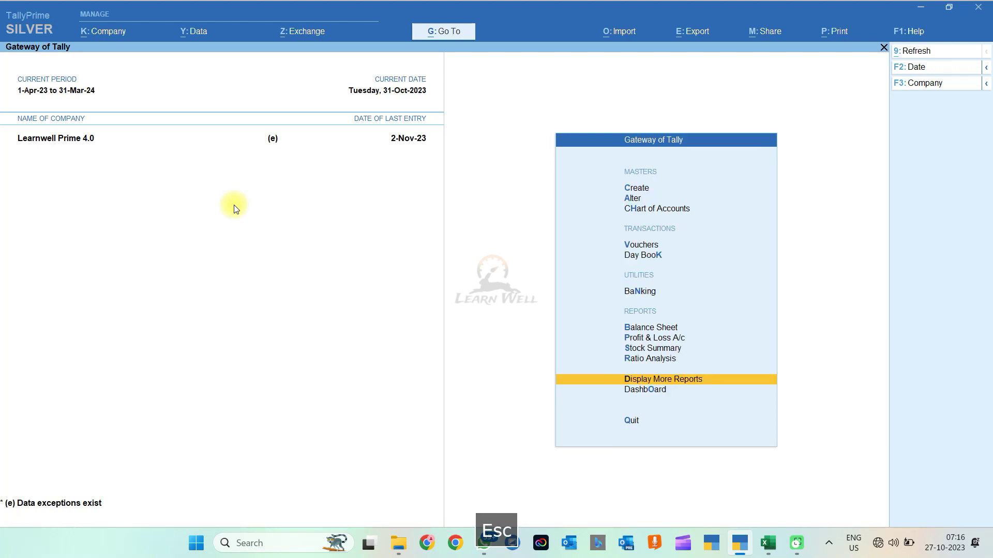
Step: Alter the Sales voucher type so it generates a payment link/QR code after saving
type("avoucher")
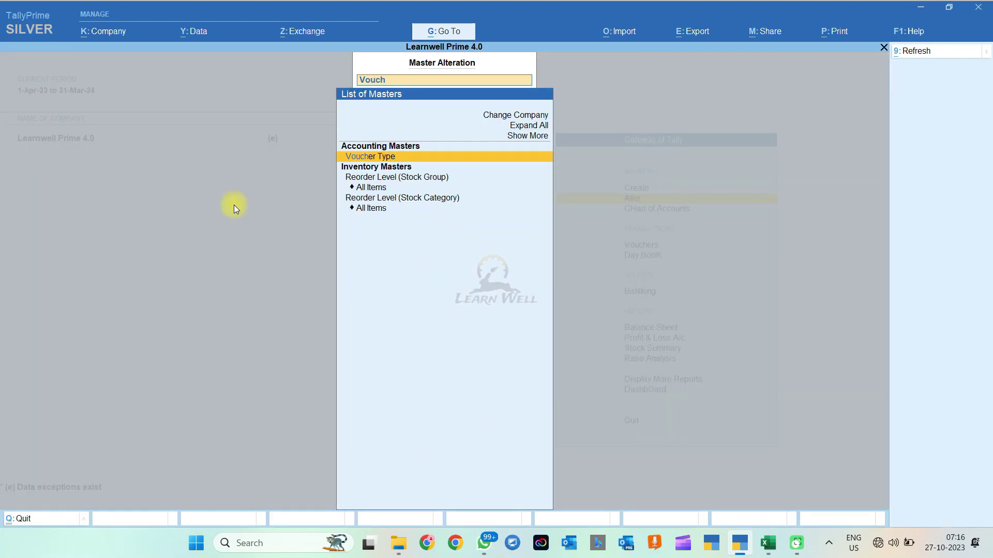
key("Return")
type("Sal")
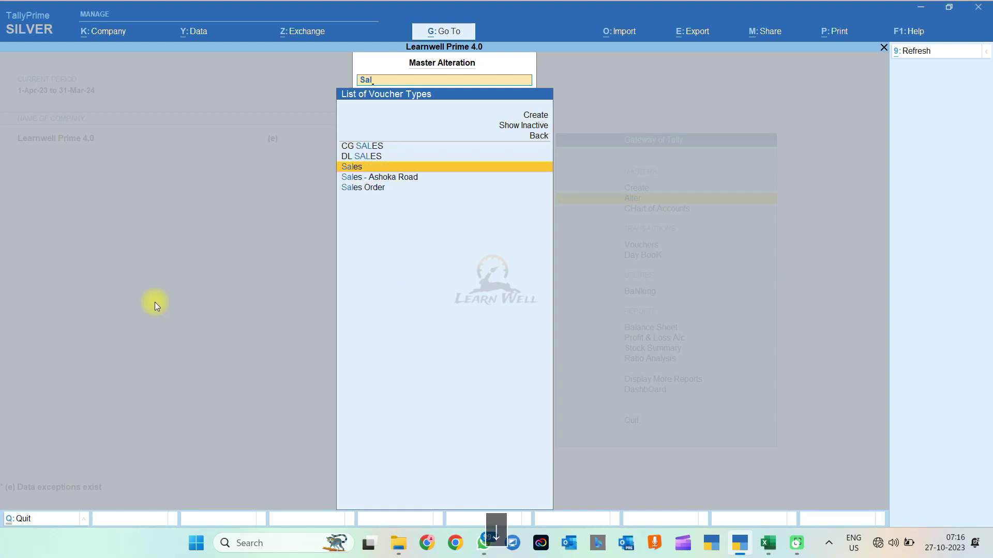
key("Return")
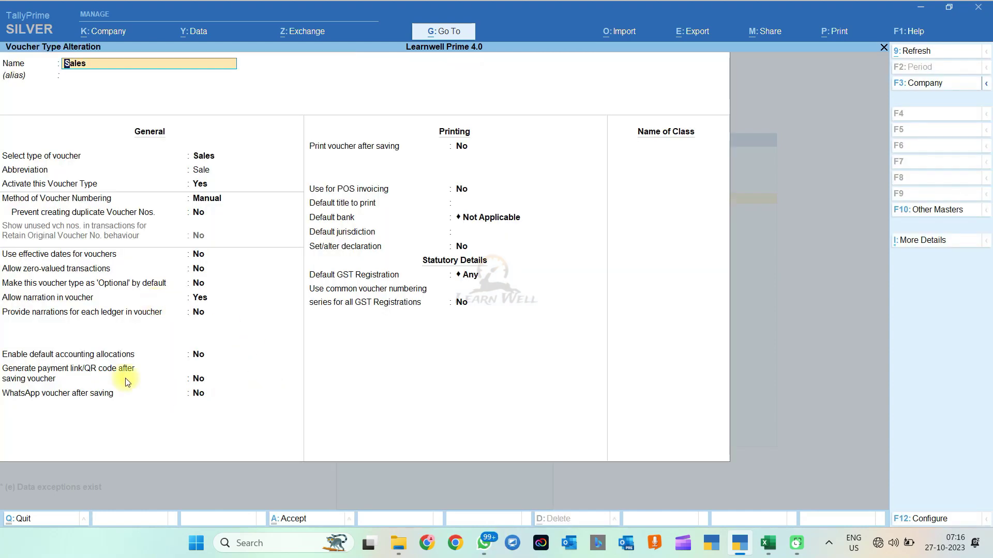
left_click(198, 378)
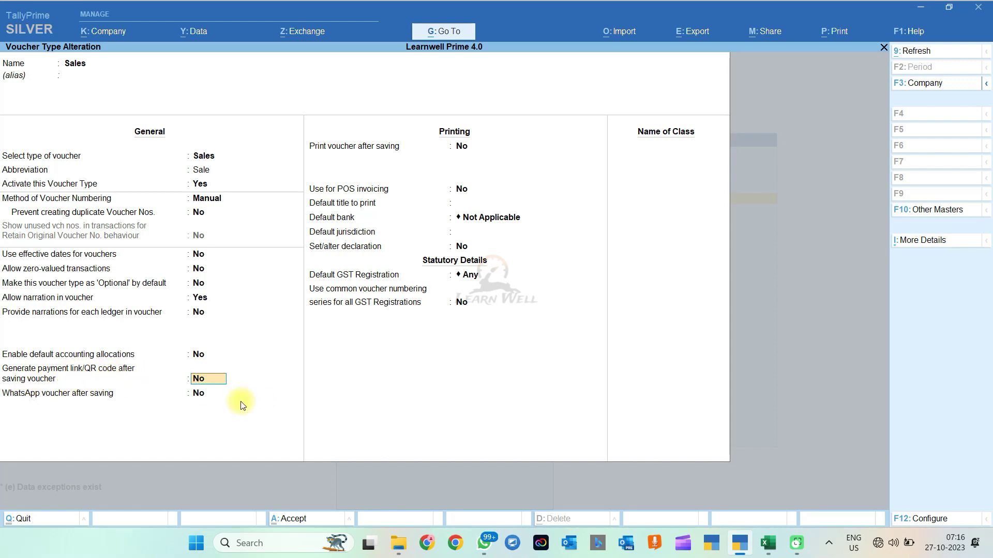
type("y")
key("Return")
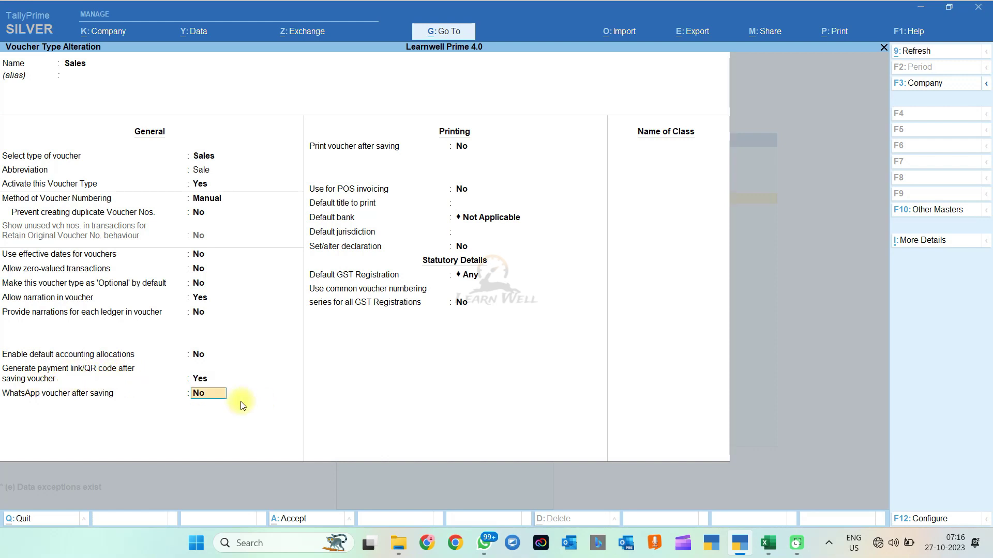
key("Return")
key("Return")
key("Return")
key("Return")
key("Return")
key("Return")
key("Return")
key("Return")
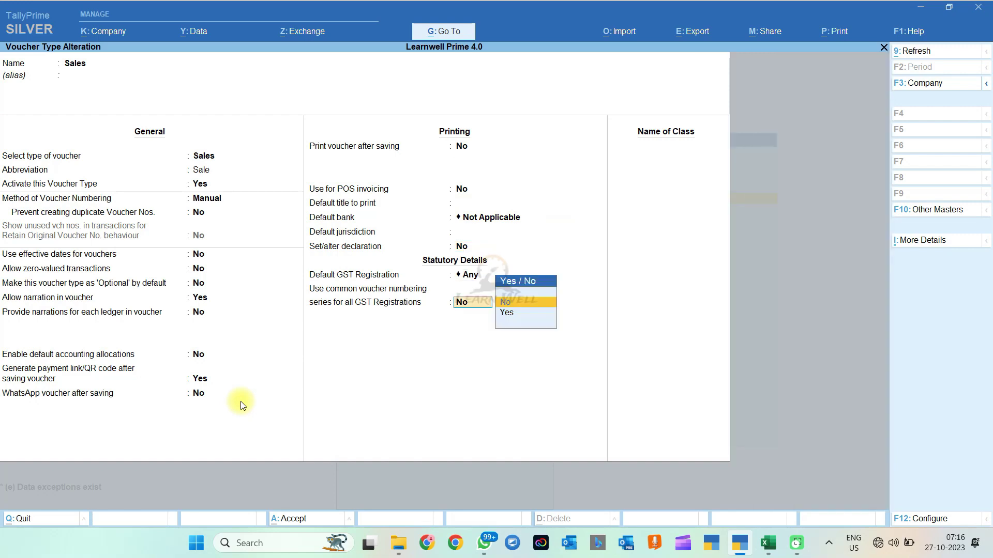
key("Return")
key("Return")
key("Escape")
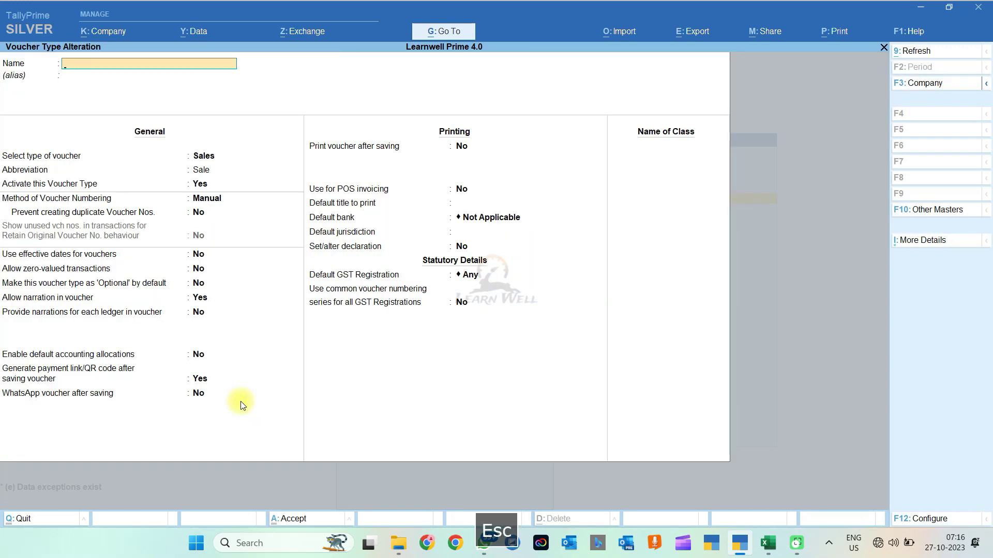
key("Escape")
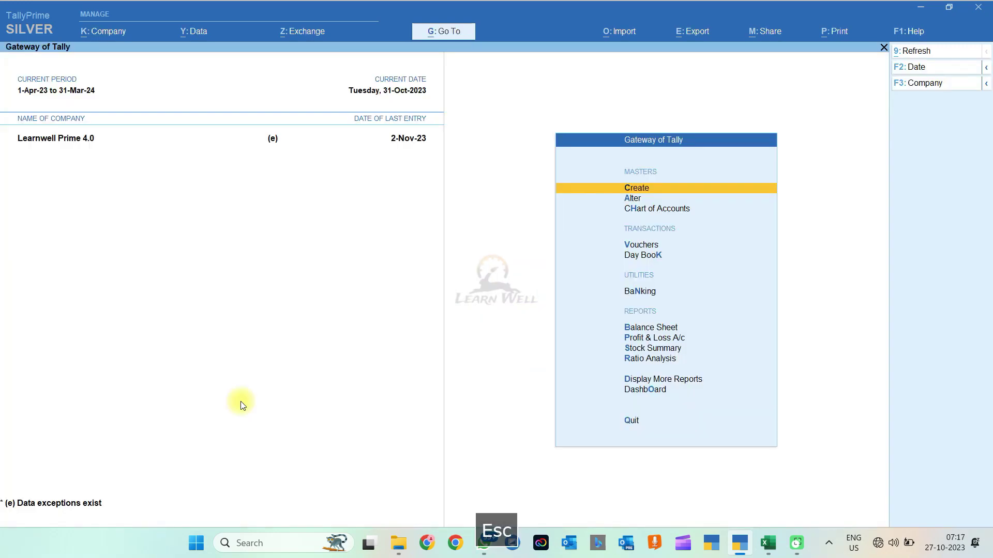
Step: Re-save ABC PARTY's Sales voucher 1sa and generate a payment QR code for 21,240.00
key("d")
key("d")
key("Return")
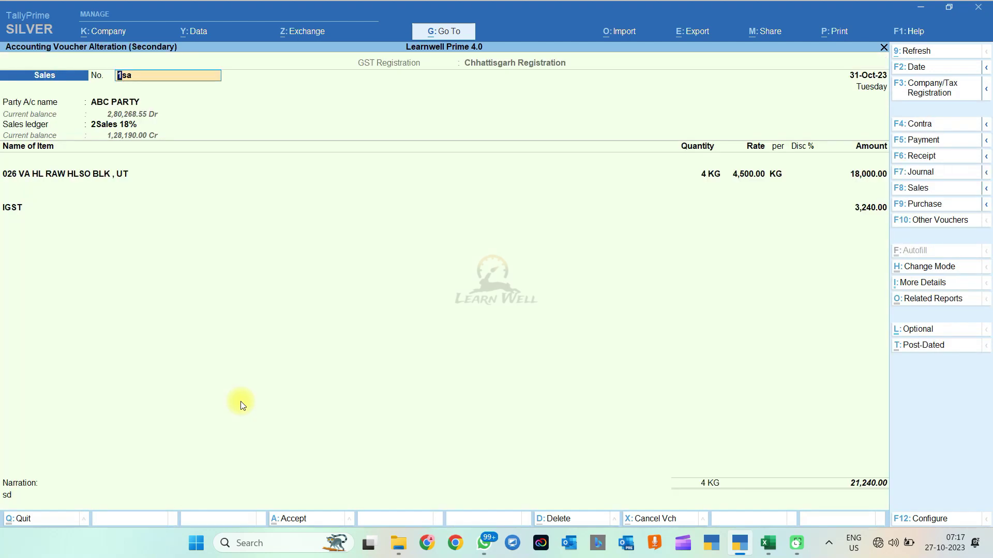
key("ctrl+a")
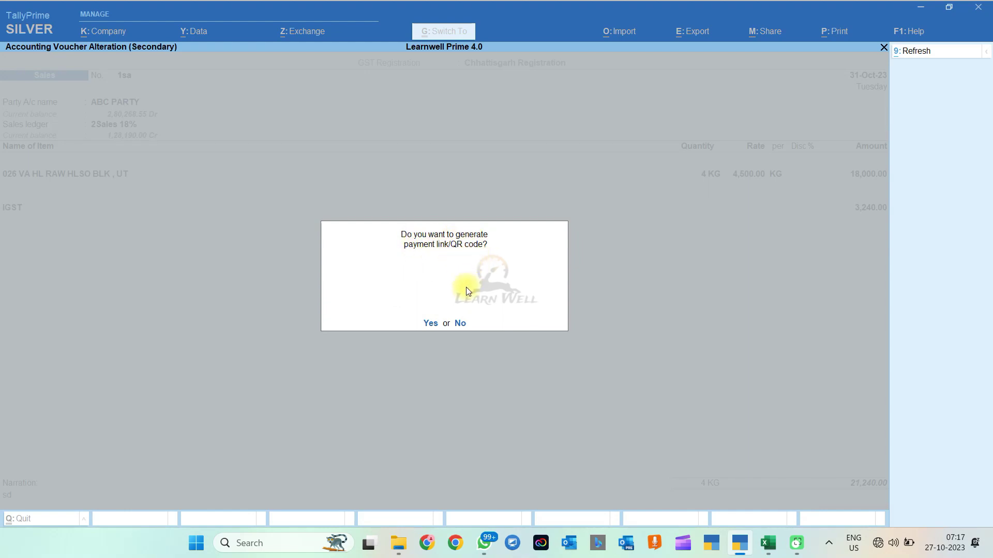
left_click(432, 324)
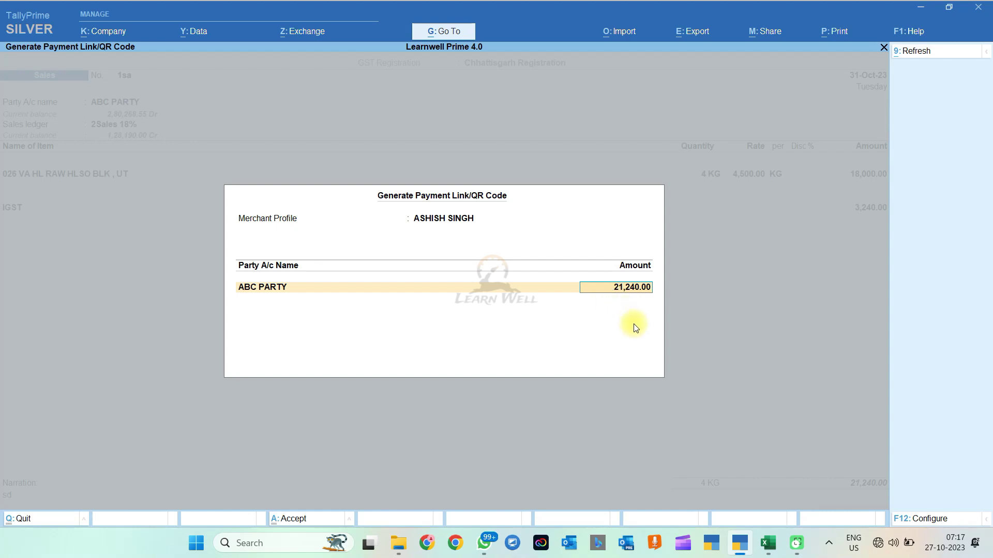
key("Return")
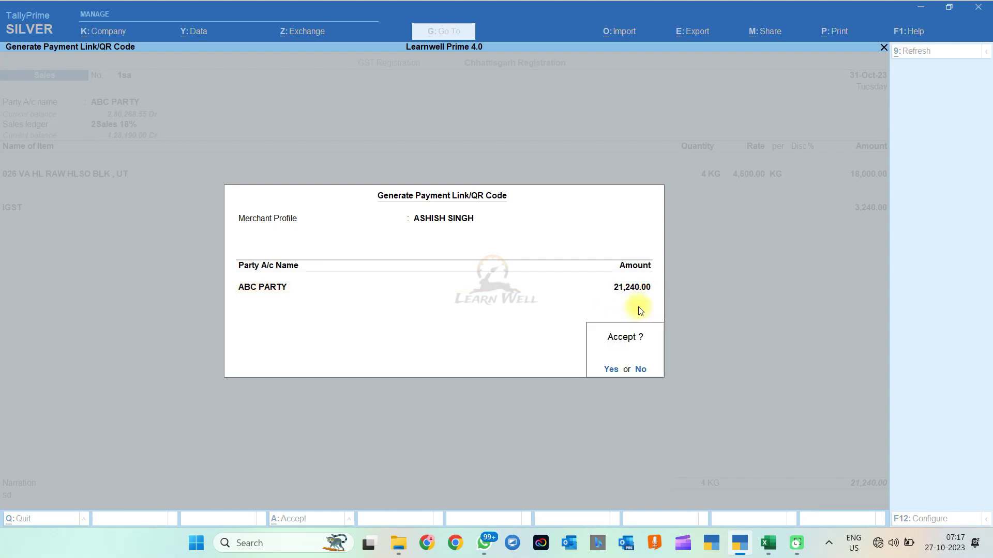
key("Return")
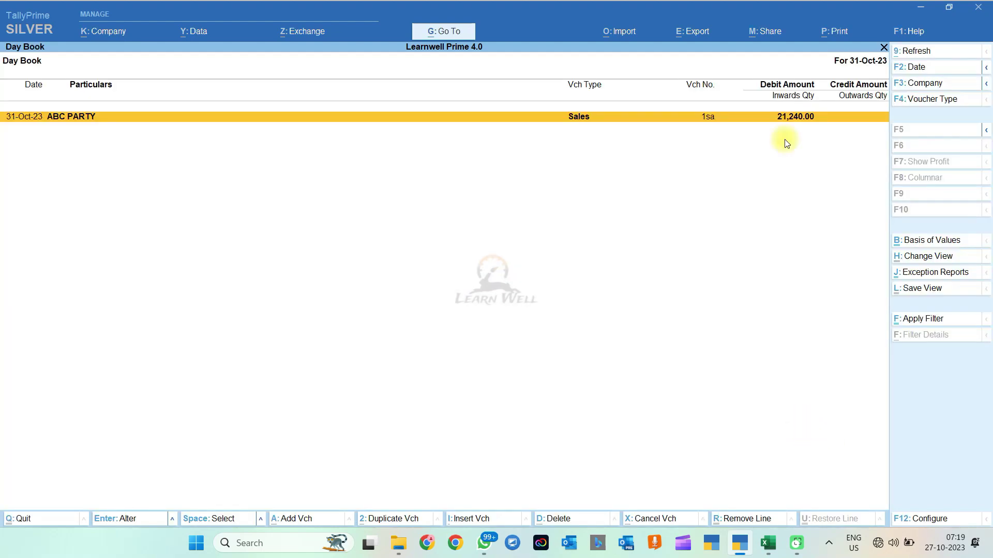
Step: Reopen the ABC PARTY sales voucher and bring up its print configuration list
key("Return")
key("Escape")
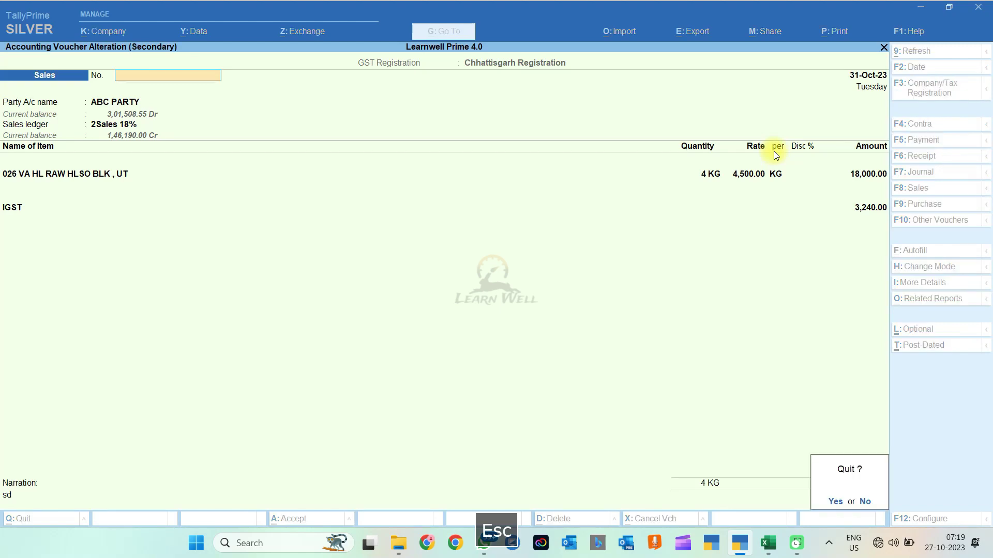
key("Escape")
key("Return")
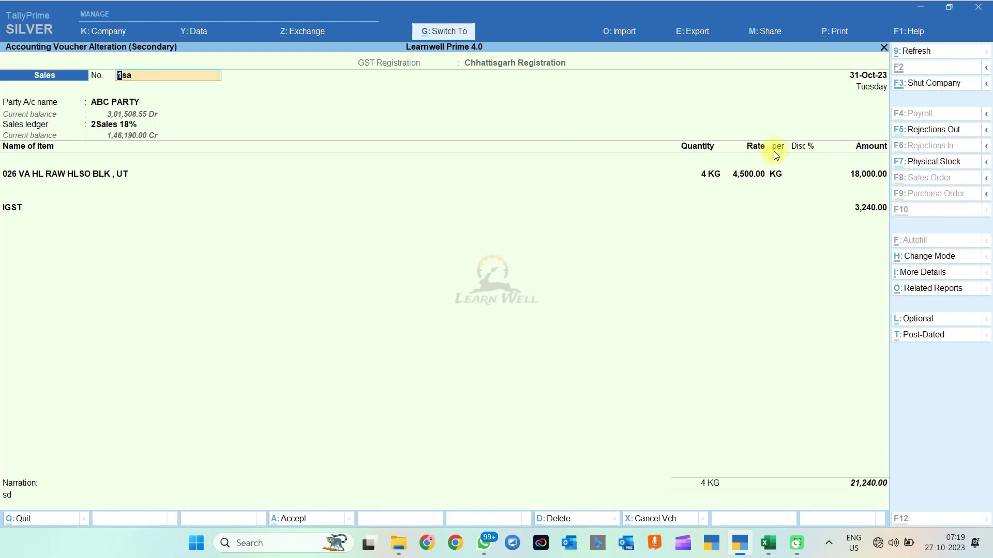
key("ctrl+p")
key("Left")
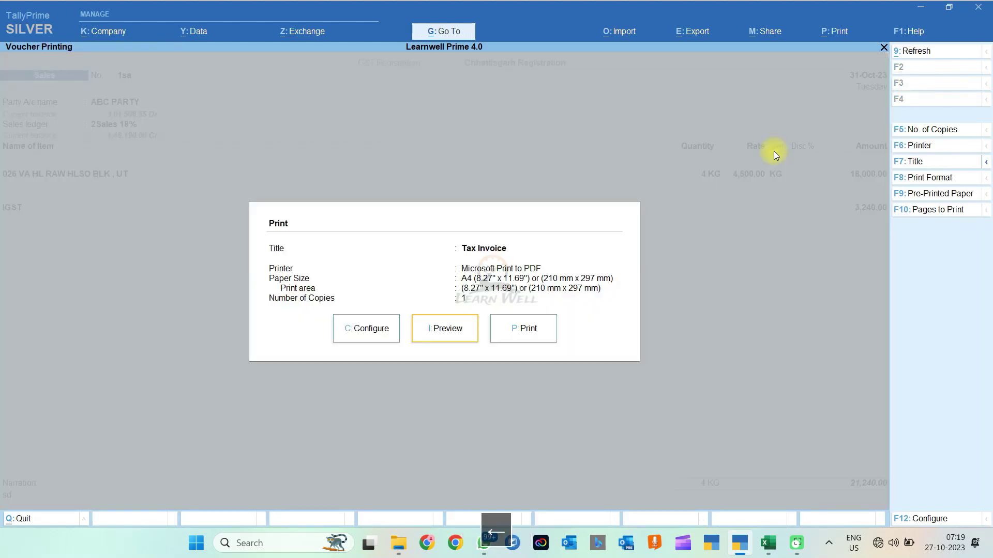
key("Left")
key("Return")
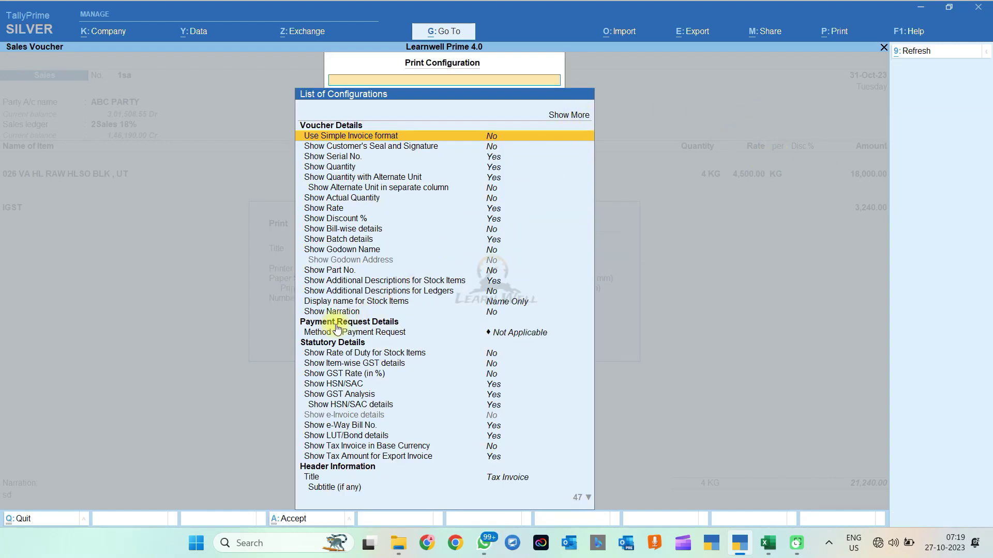
Step: Set Method of Payment Request to Link & QR Code and accept the print configuration
left_click(387, 324)
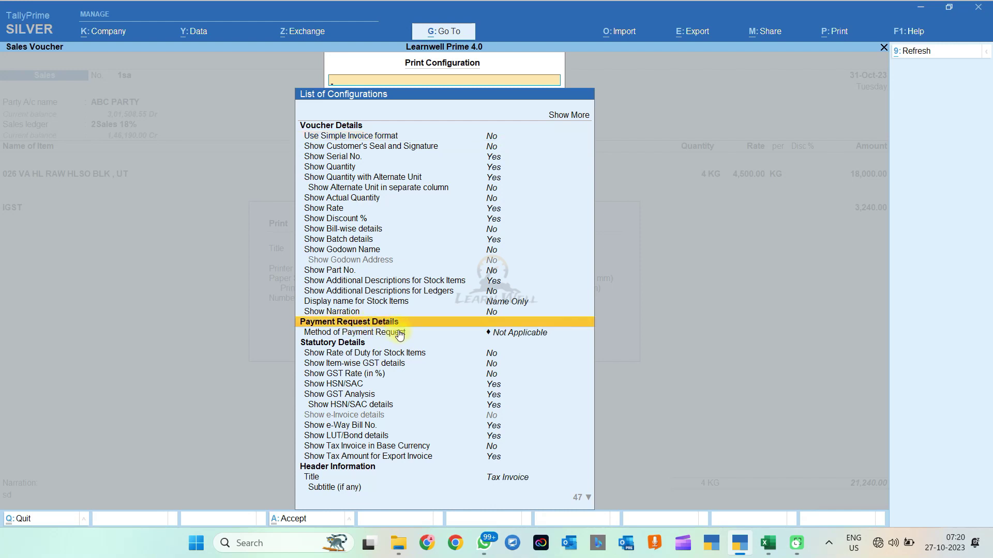
left_click(395, 333)
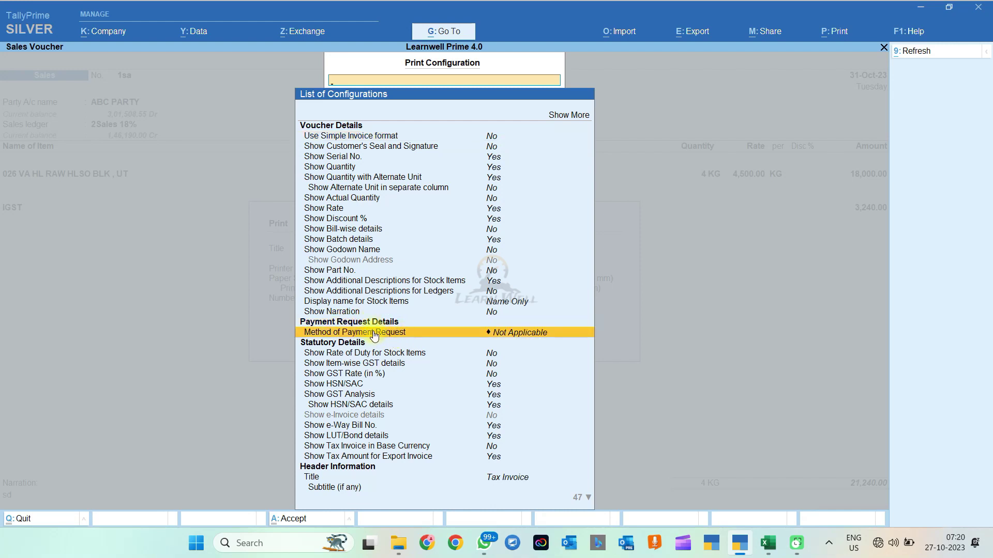
left_click(419, 333)
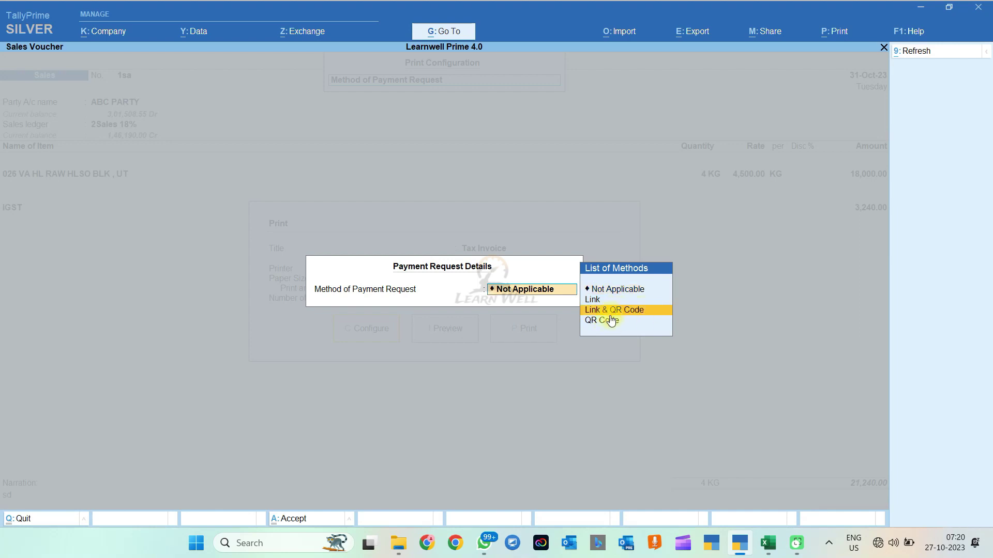
left_click(621, 313)
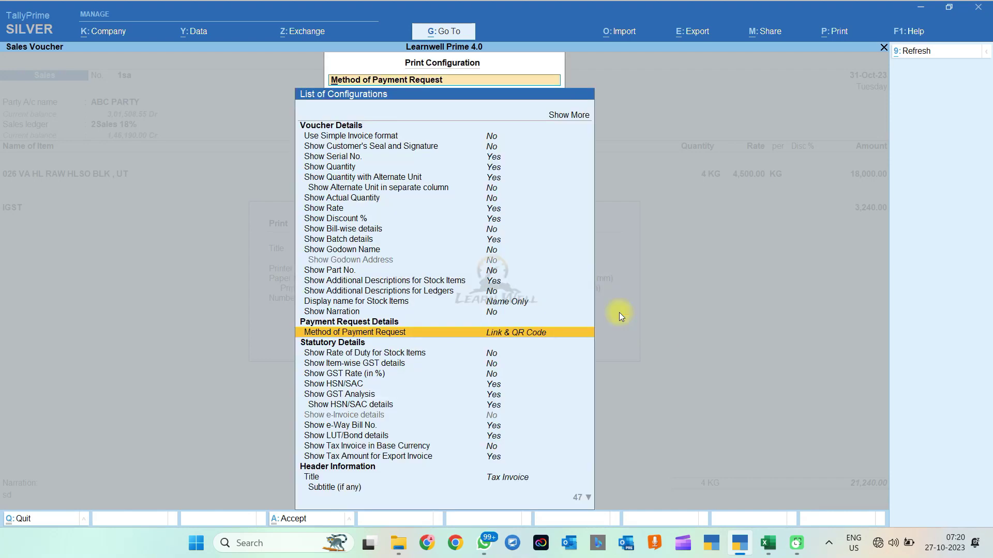
key("ctrl+a")
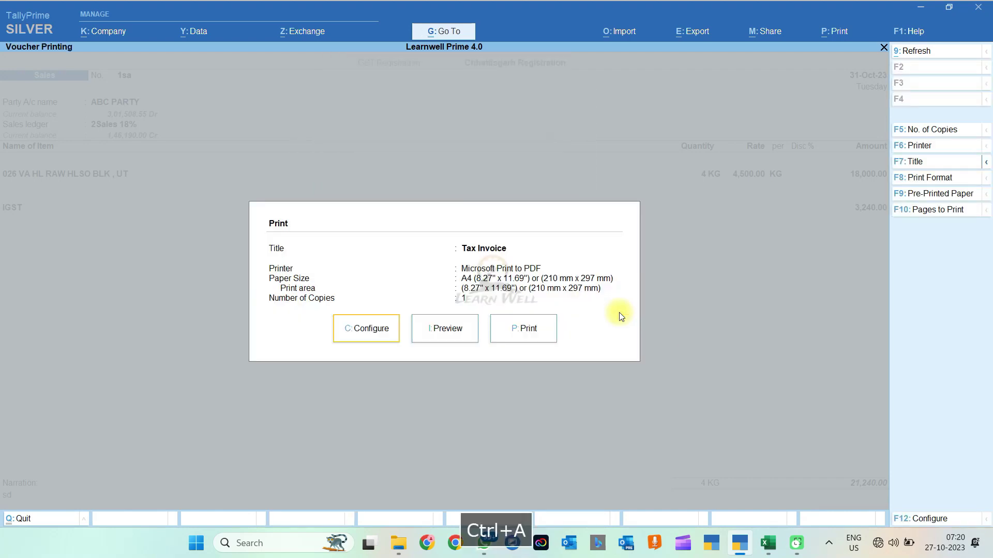
Step: Preview the Tax Invoice zoomed in to inspect the Scan to pay QR code, then close it
key("Right")
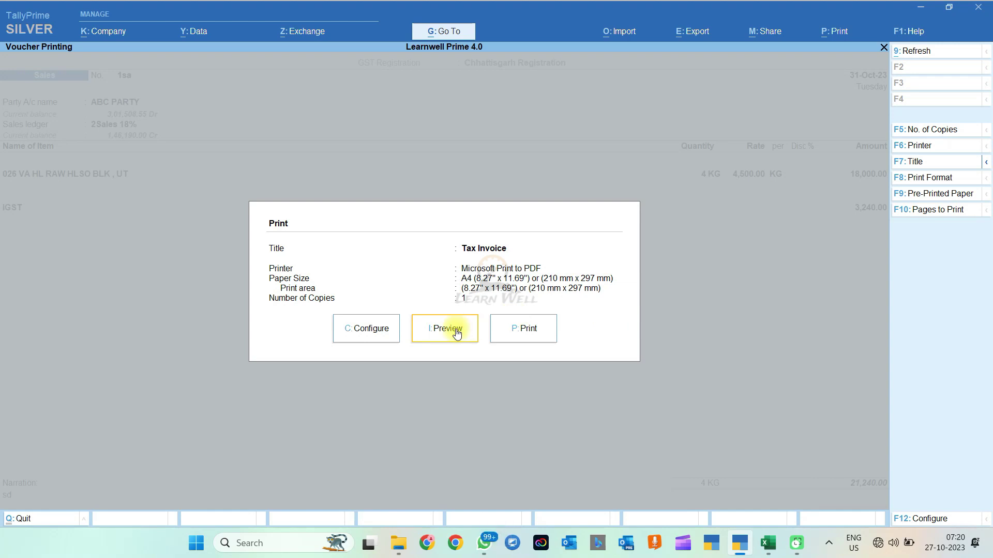
left_click(455, 329)
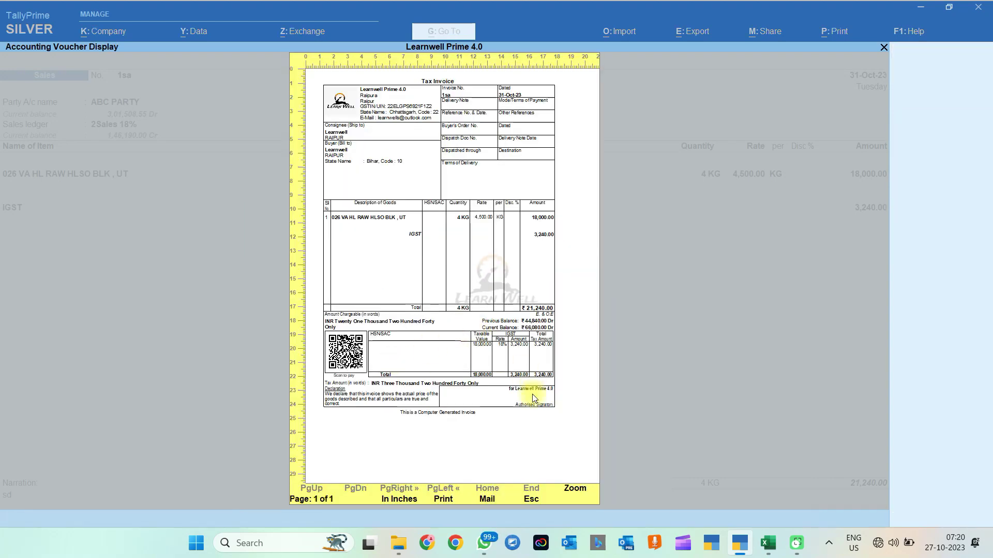
left_click(561, 440)
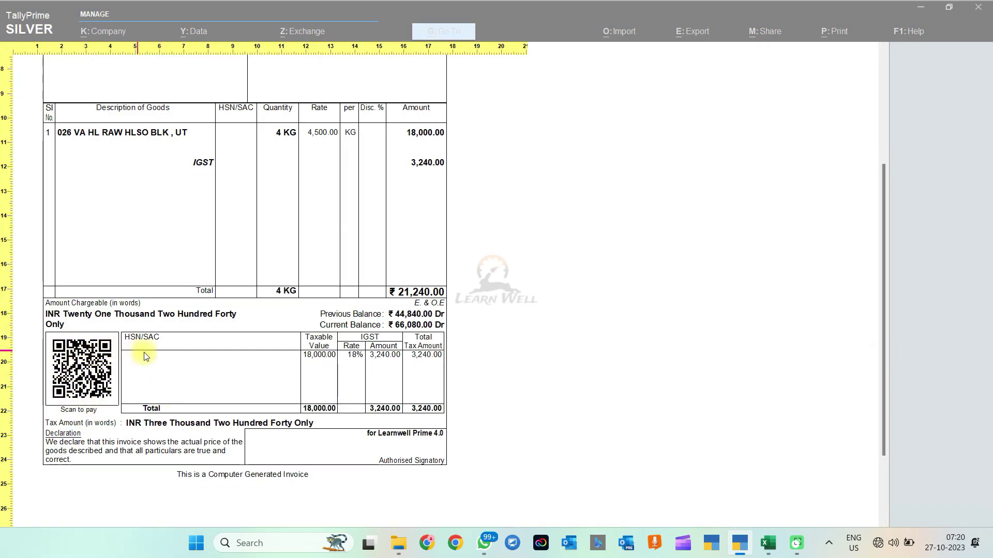
key("Escape")
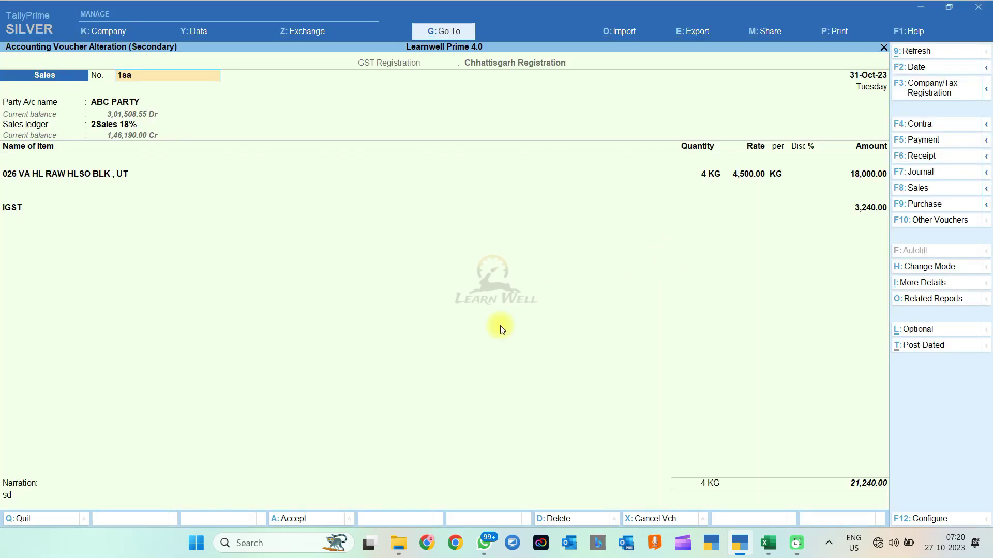
Step: Export the current voucher as Sales_1sa.pdf after browsing the export configuration options
key("alt+e")
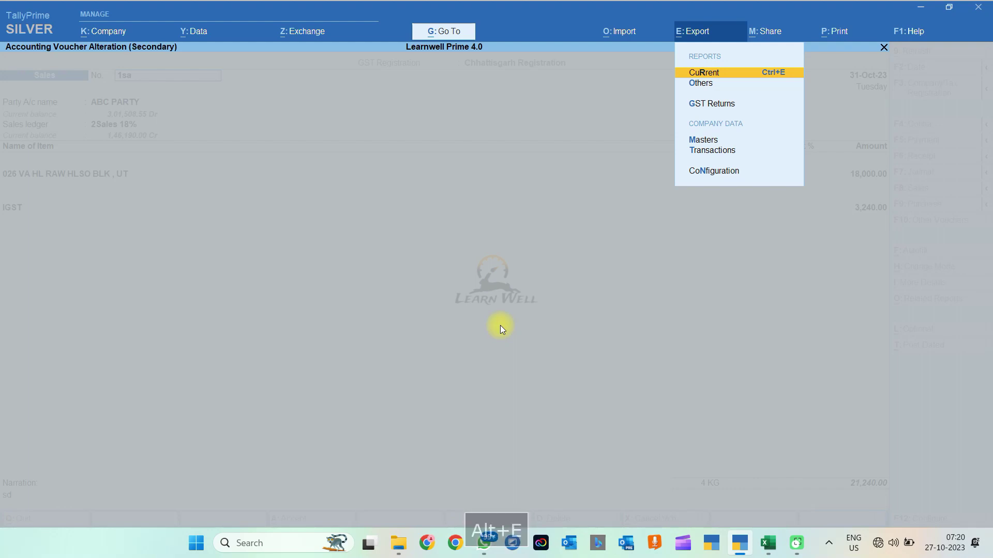
key("Return")
key("c")
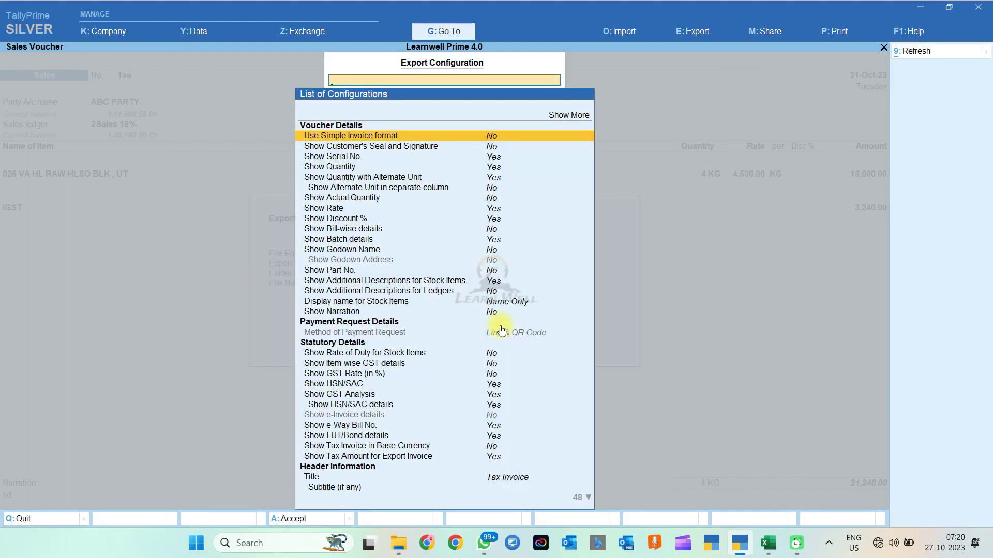
key("Down")
key("Down")
key("Down")
key("Down")
key("Down")
key("Down")
key("Down")
key("Down")
key("Down")
key("Down")
key("Down")
key("Down")
key("Down")
key("Down")
key("Down")
key("Down")
key("Down")
key("Down")
key("Down")
key("Down")
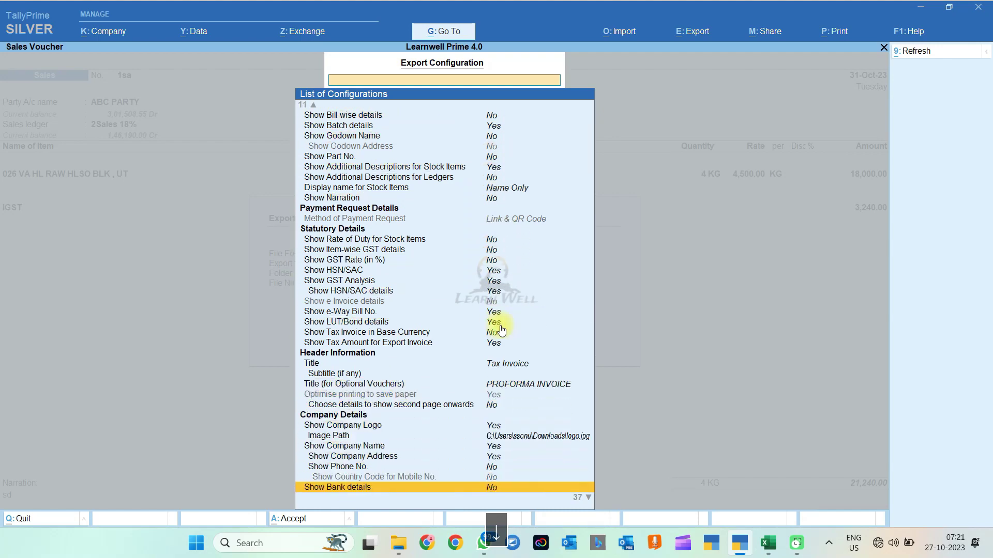
key("Down")
key("Down")
key("Down")
key("Down")
key("Down")
key("Down")
key("Down")
key("Down")
key("Down")
key("Down")
key("Down")
key("Down")
key("Up")
key("Up")
key("Up")
key("Up")
key("Up")
key("Up")
key("Up")
key("Up")
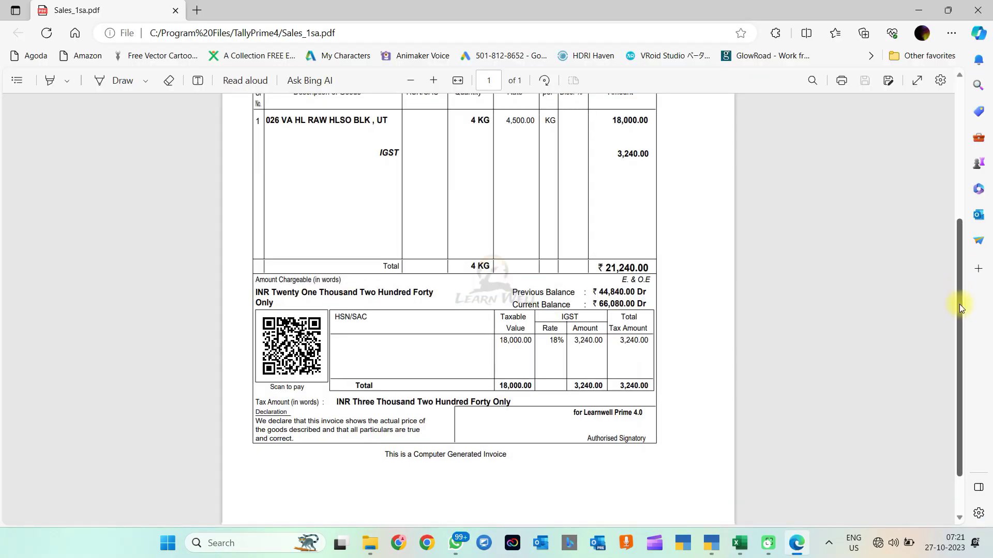
Step: Scroll Sales_1sa.pdf in Edge to view the QR code, then close the browser window
left_click_drag(960, 305, 960, 312)
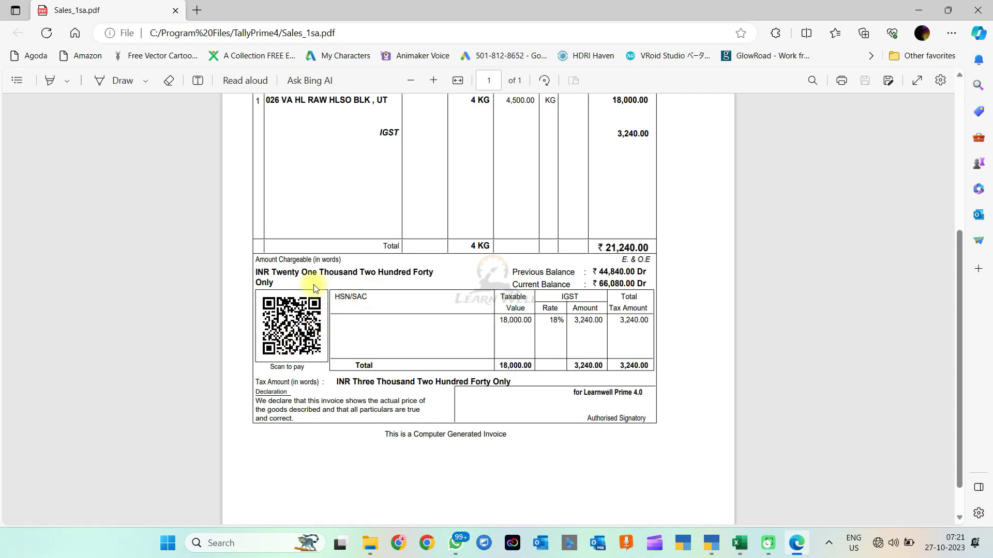
key("Escape")
key("alt+F4")
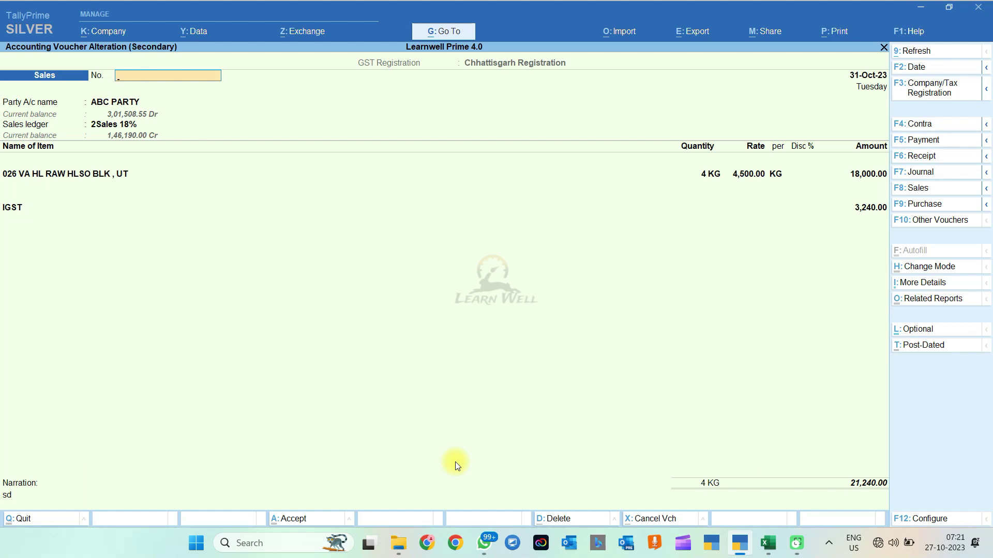
Step: Duplicate the ABC PARTY sales voucher with Cash as the party account and save it
key("Escape")
key("Escape")
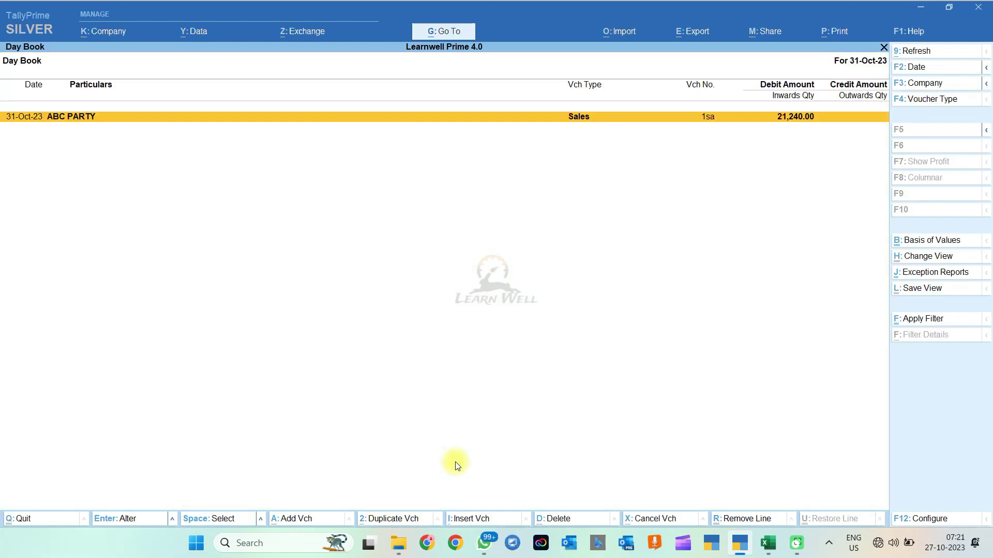
key("Return")
key("Escape")
key("Escape")
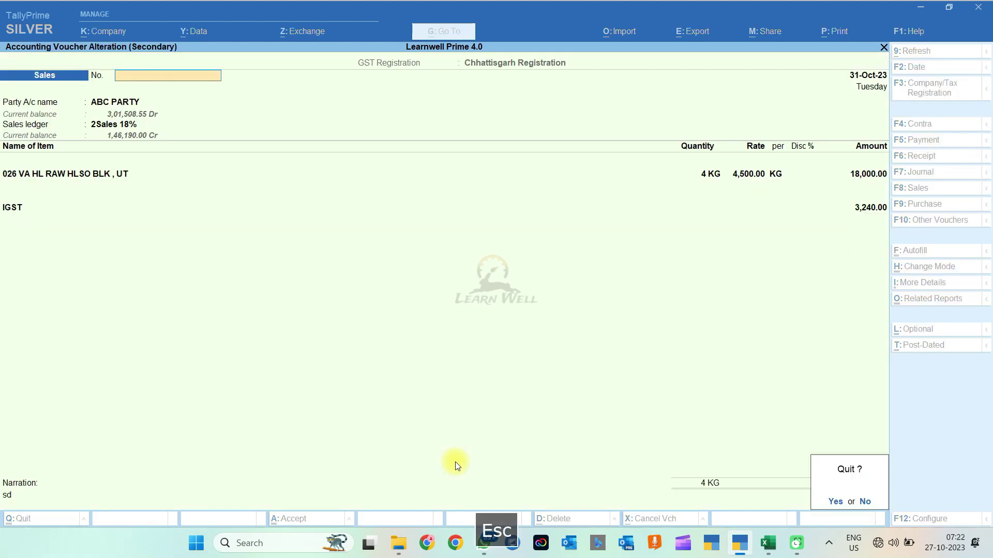
key("Escape")
key("alt+a")
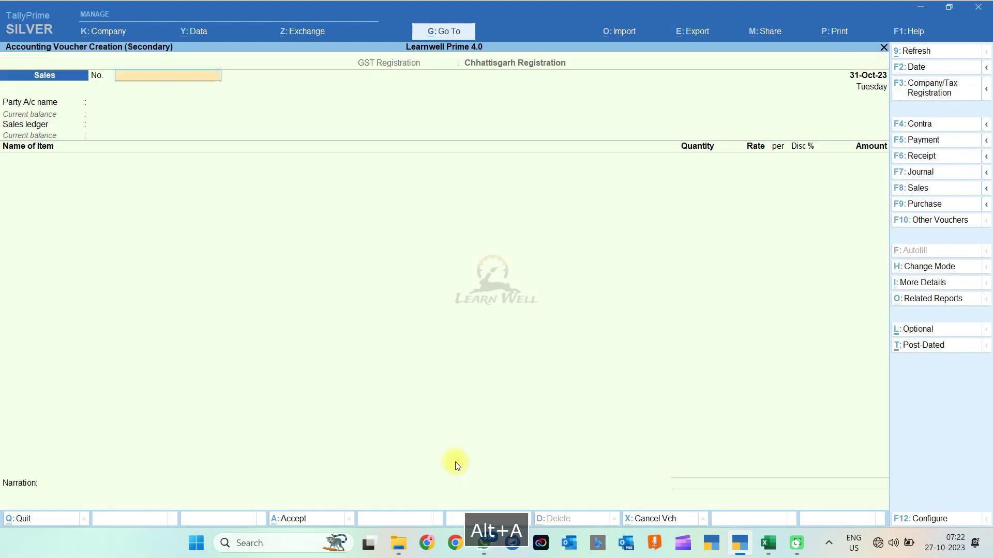
key("Escape")
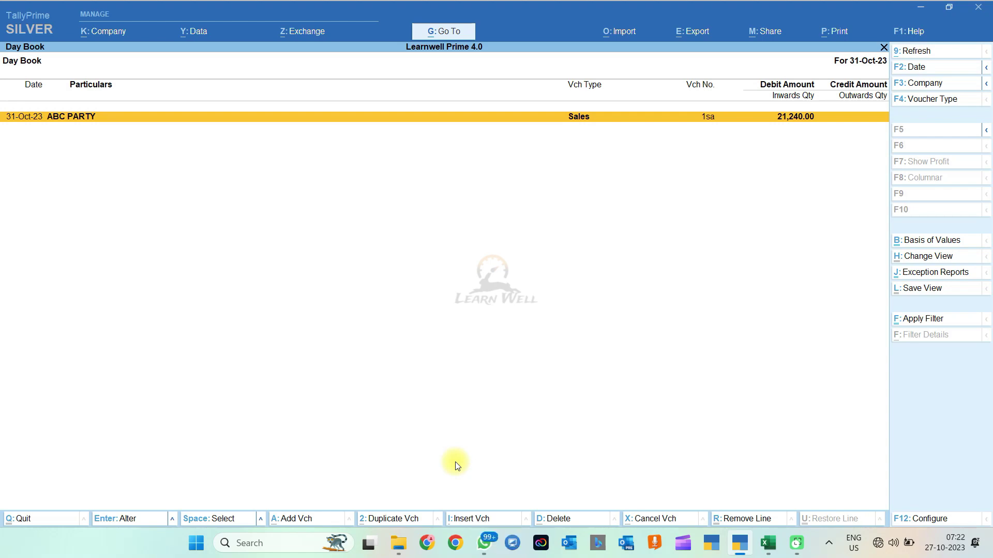
key("Return")
key("alt+2")
type("cash")
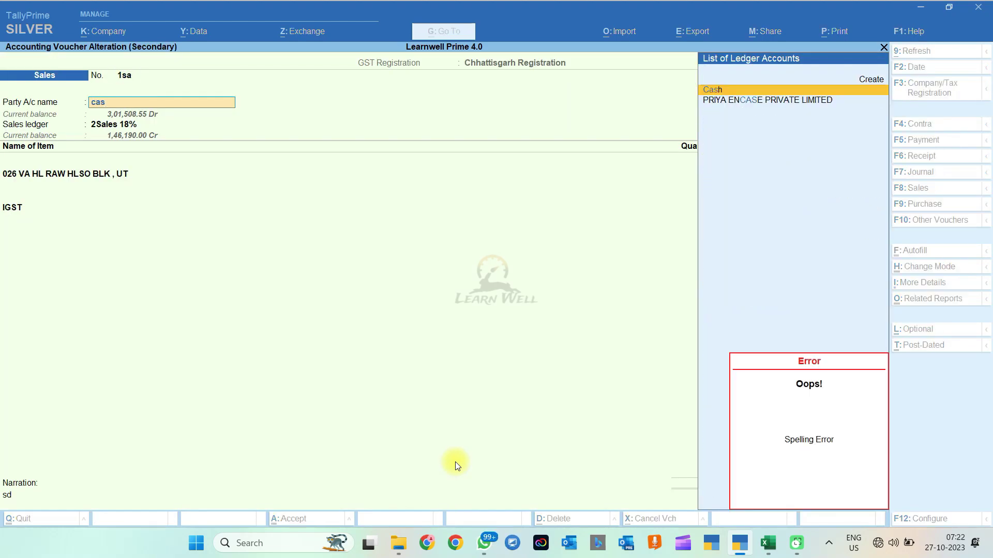
key("ctrl+a")
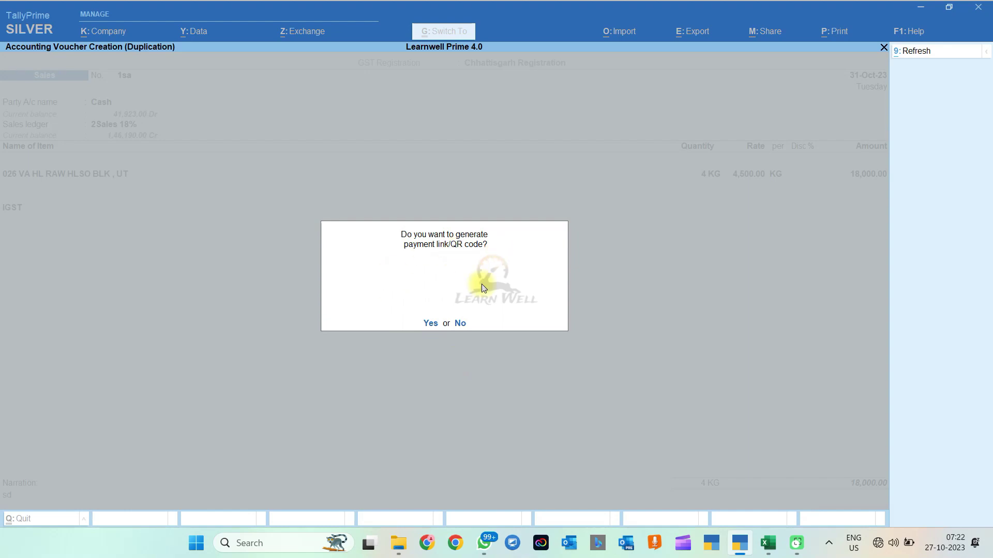
Step: Generate a payment QR request for the 18,000 amount against the party ledger
key("y")
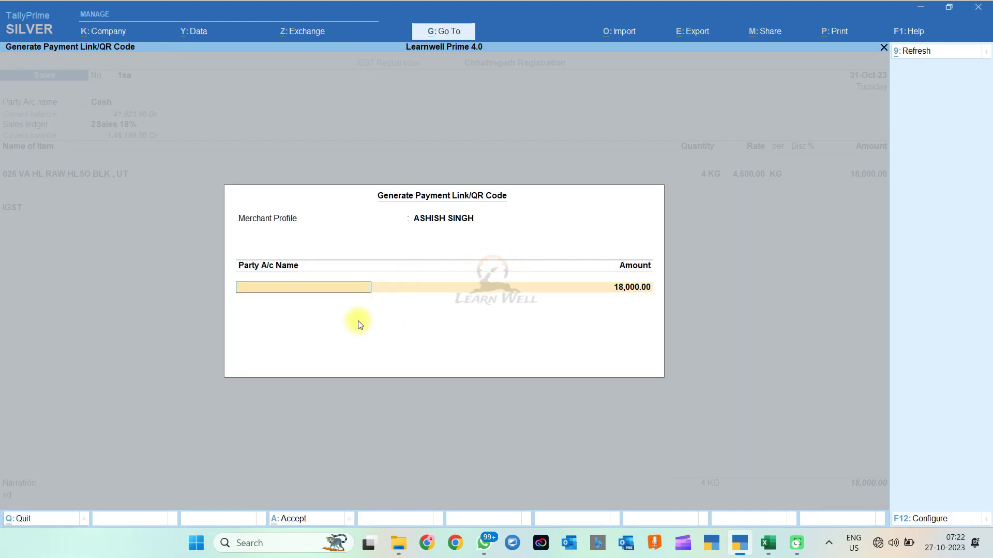
key("Return")
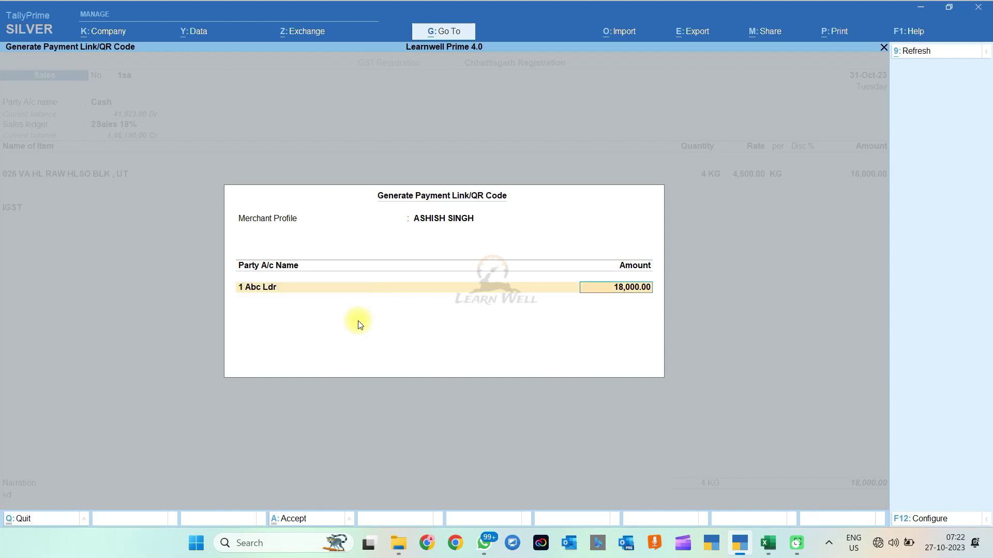
key("ctrl+a")
key("Return")
Step: Preview the Cash sales invoice printout with its Scan-to-pay QR code
key("Down")
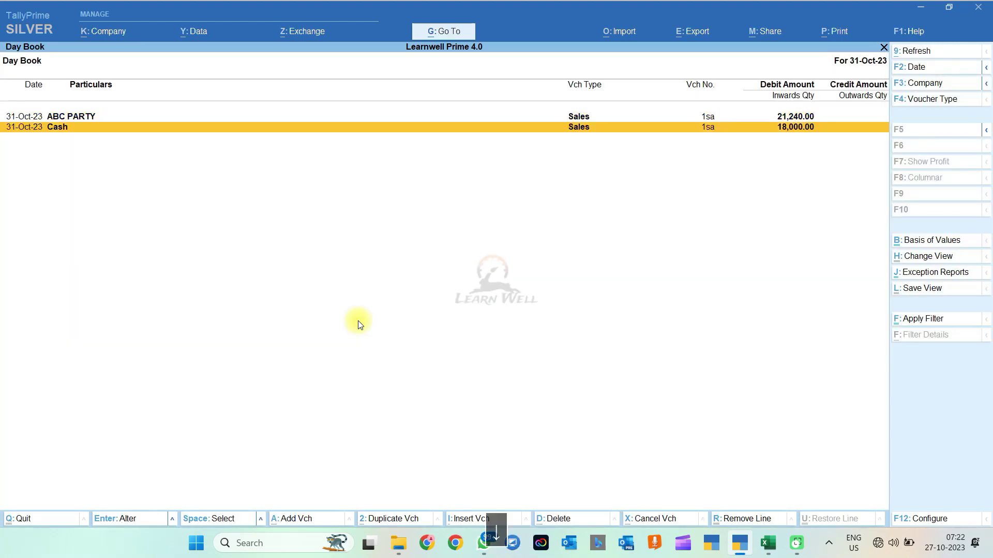
key("Return")
key("ctrl+p")
key("Left")
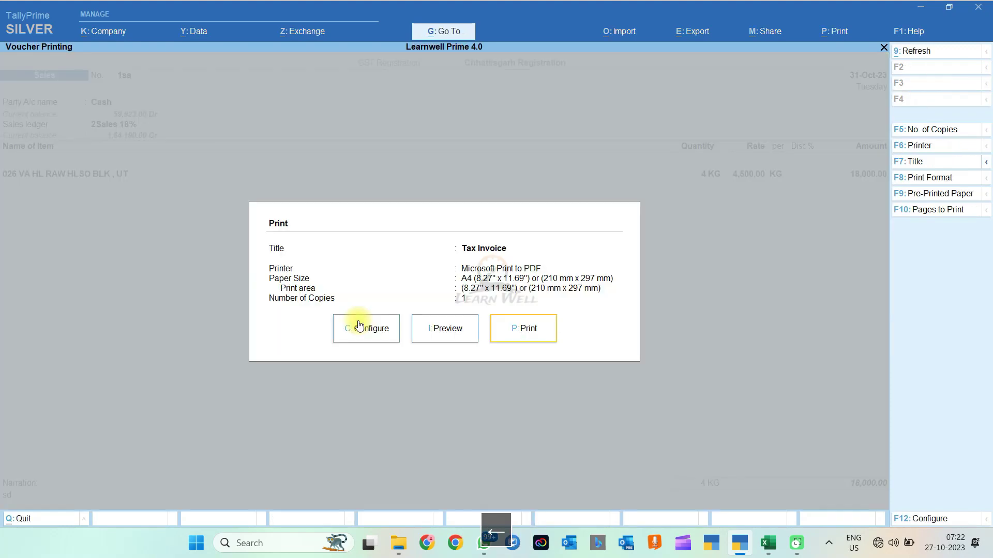
key("Left")
key("Return")
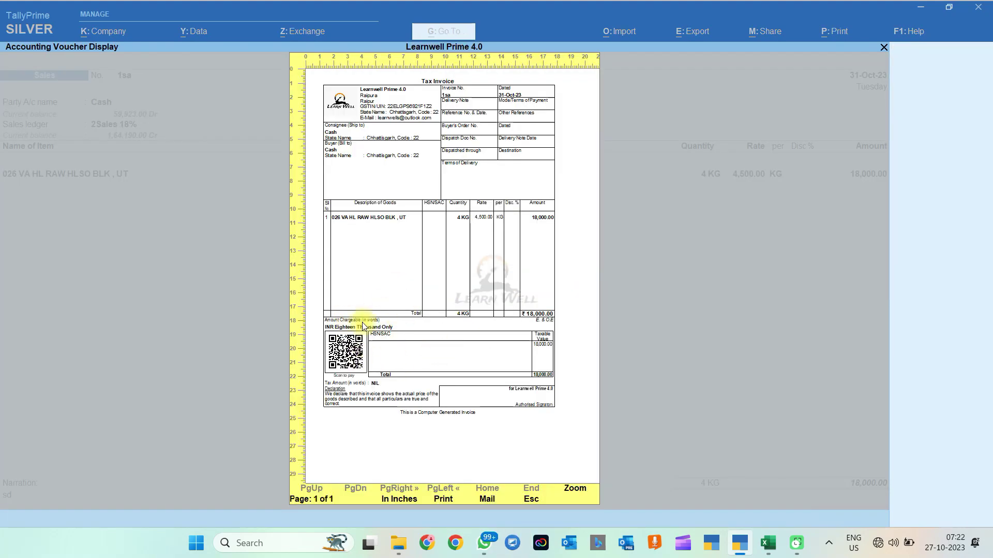
Step: Close the preview and quit the voucher back to Gateway of Tally
key("Escape")
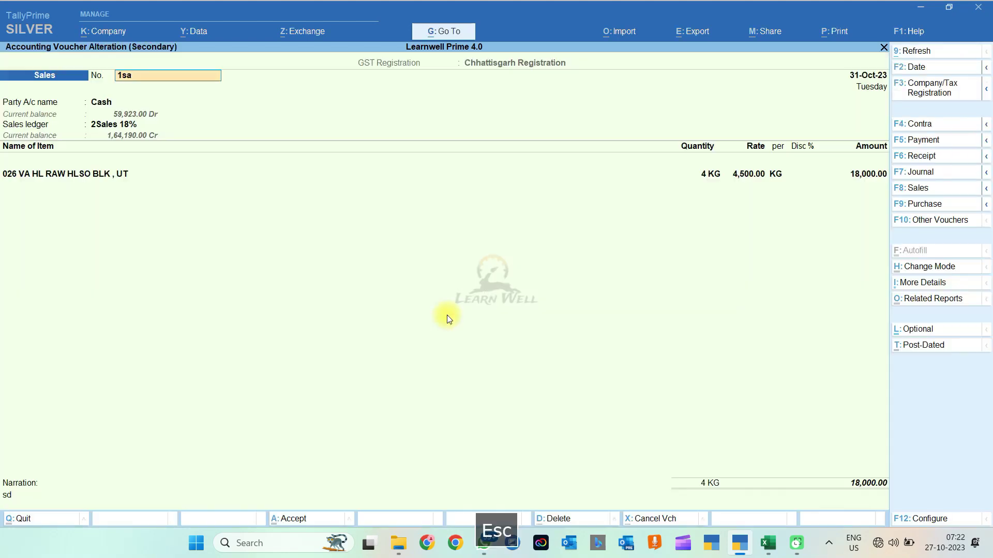
key("Escape")
key("Escape")
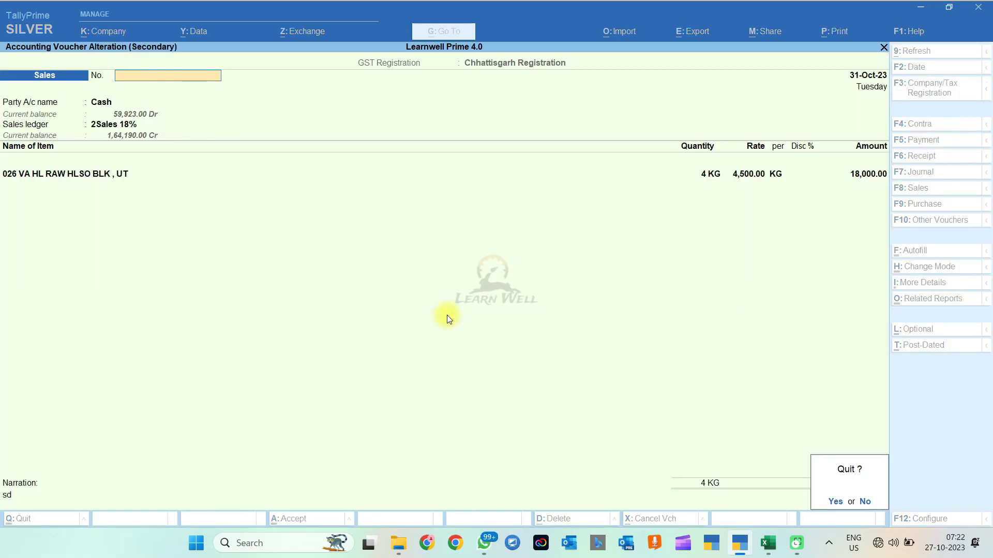
key("Return")
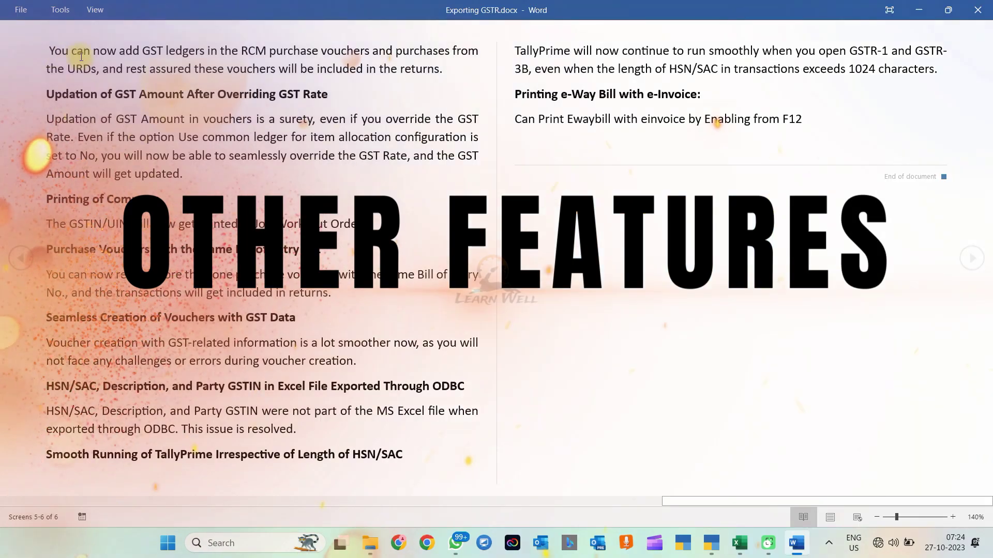
Step: Browse the Exporting GSTR.docx feature notes, then return to TallyPrime's 31-Oct-23 Day Book
left_click_drag(50, 51, 232, 344)
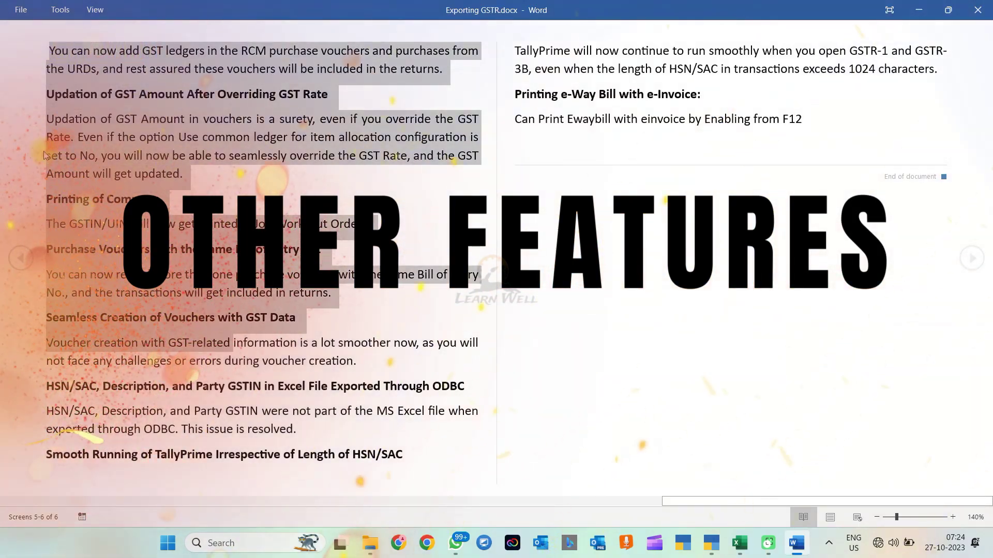
scroll(29, 139, "up", 1)
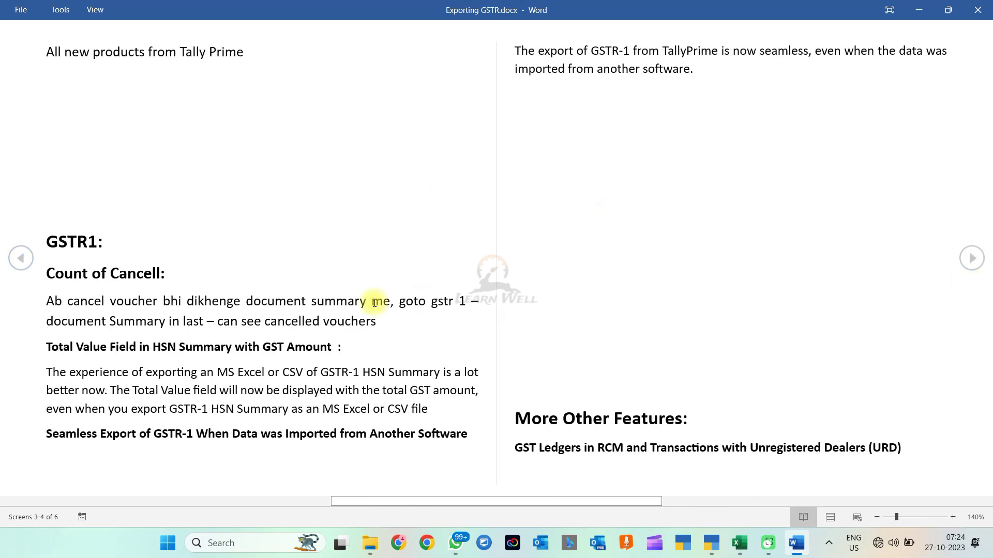
left_click(23, 258)
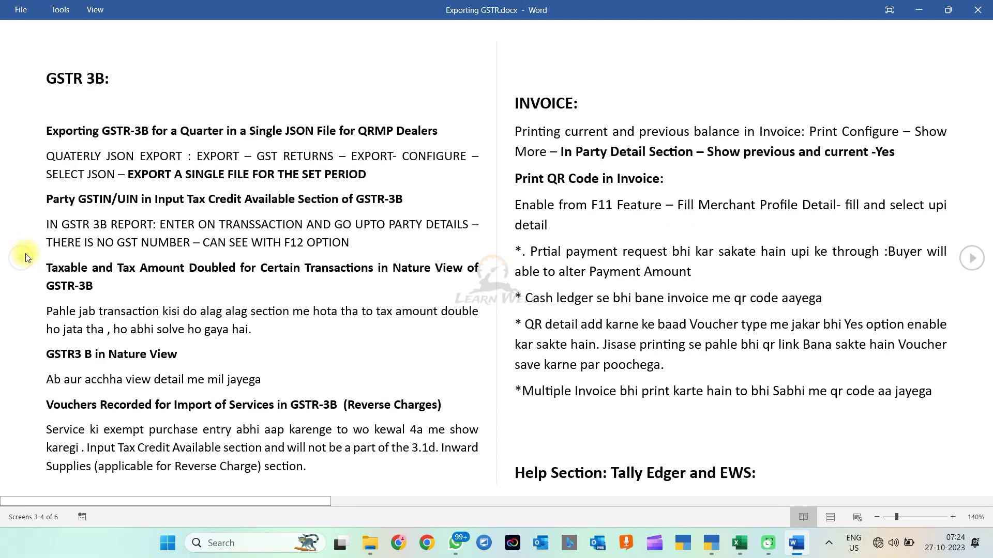
left_click(973, 259)
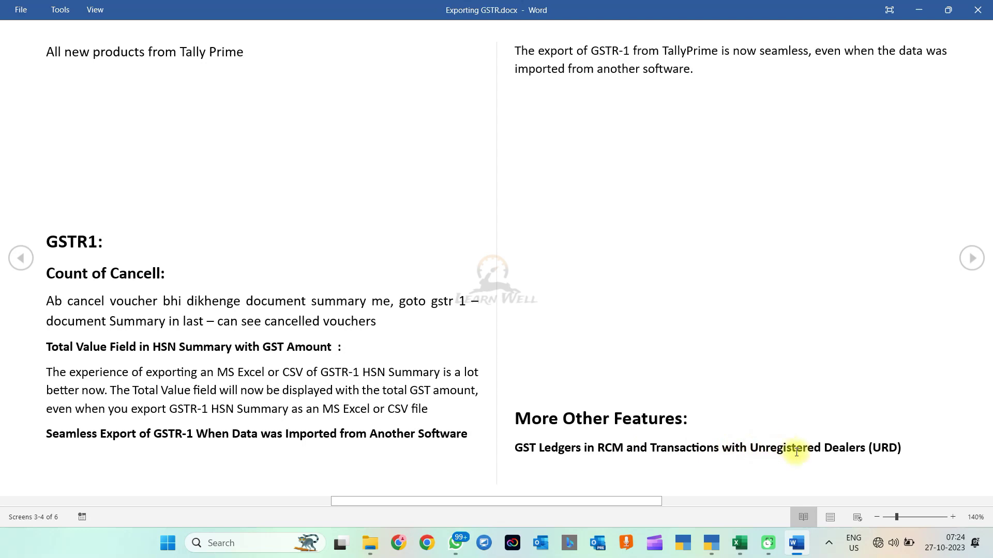
left_click(971, 258)
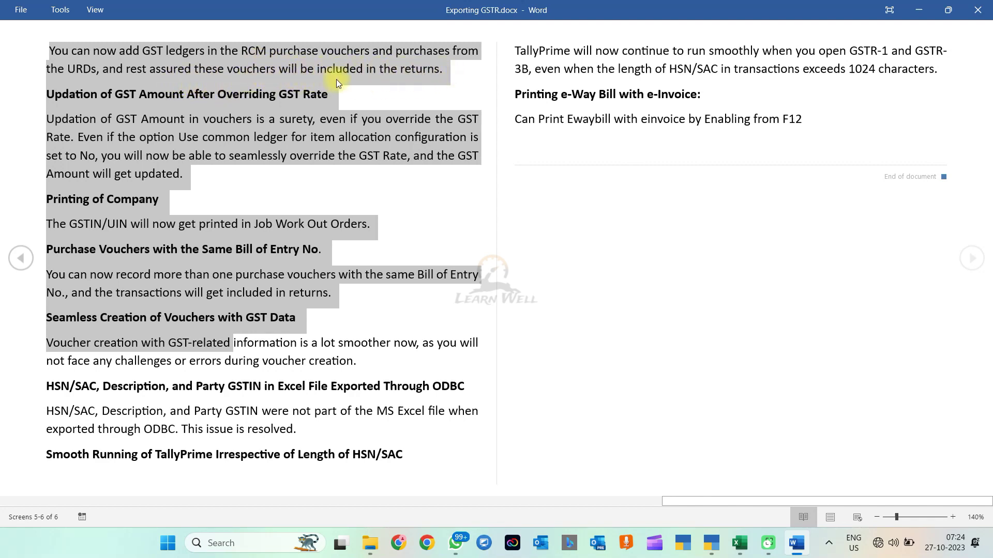
left_click(20, 57)
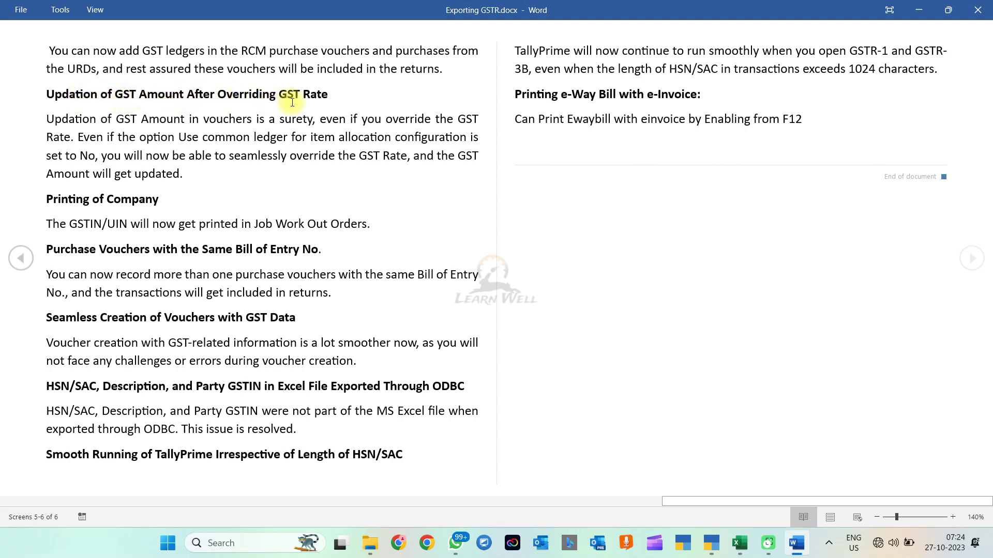
left_click(712, 543)
Step: Open the ABC PARTY sales voucher and review its sales ledger, keeping 2Sales 18%
key("d")
key("d")
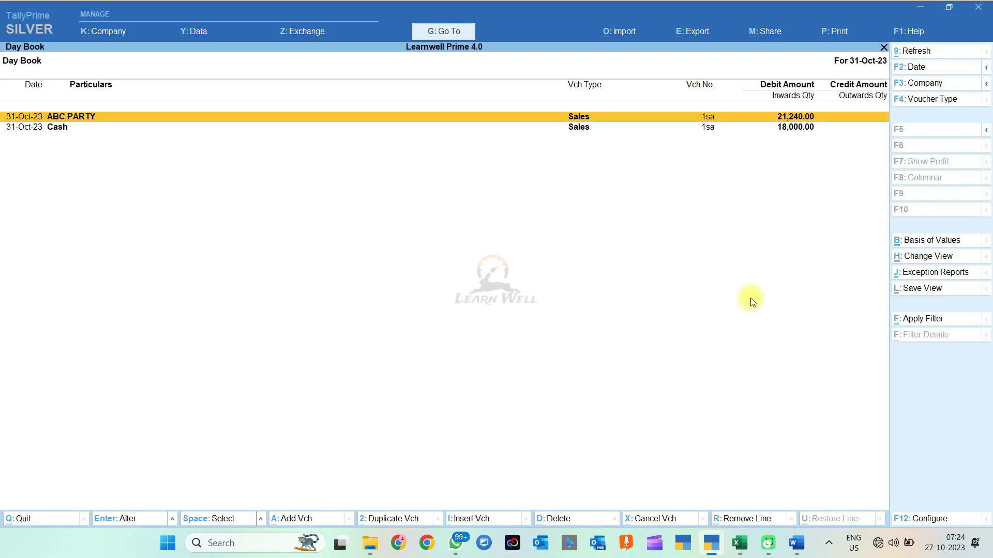
key("Return")
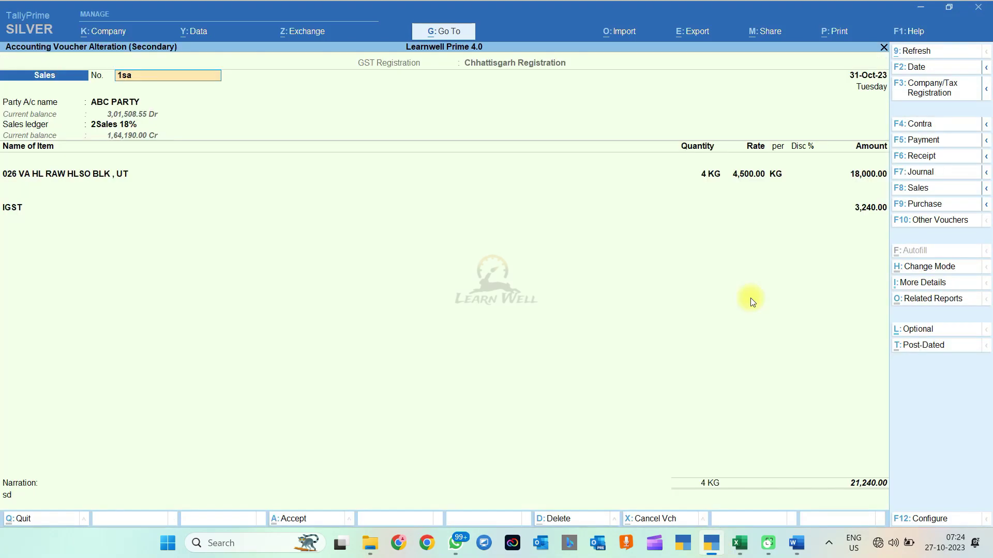
key("Return")
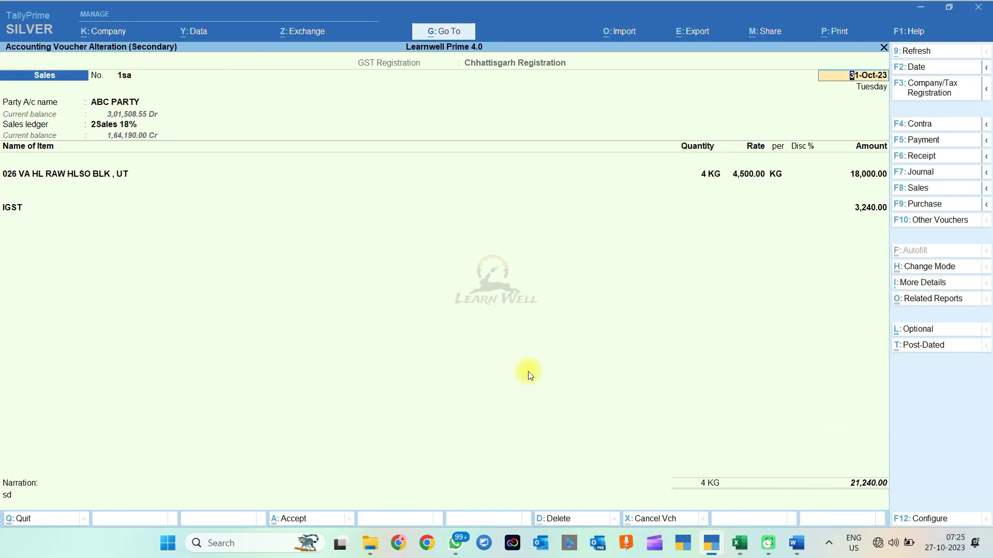
left_click(111, 126)
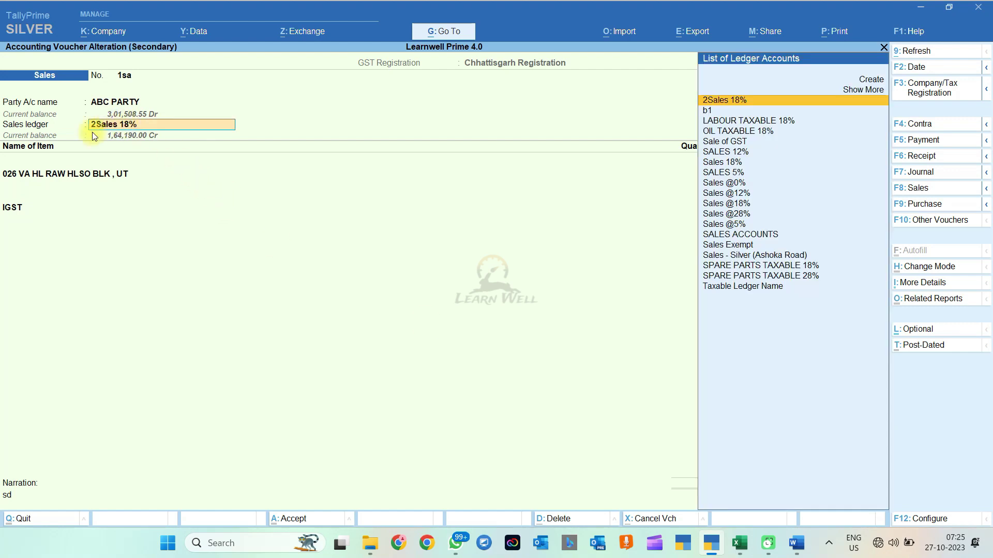
key("Return")
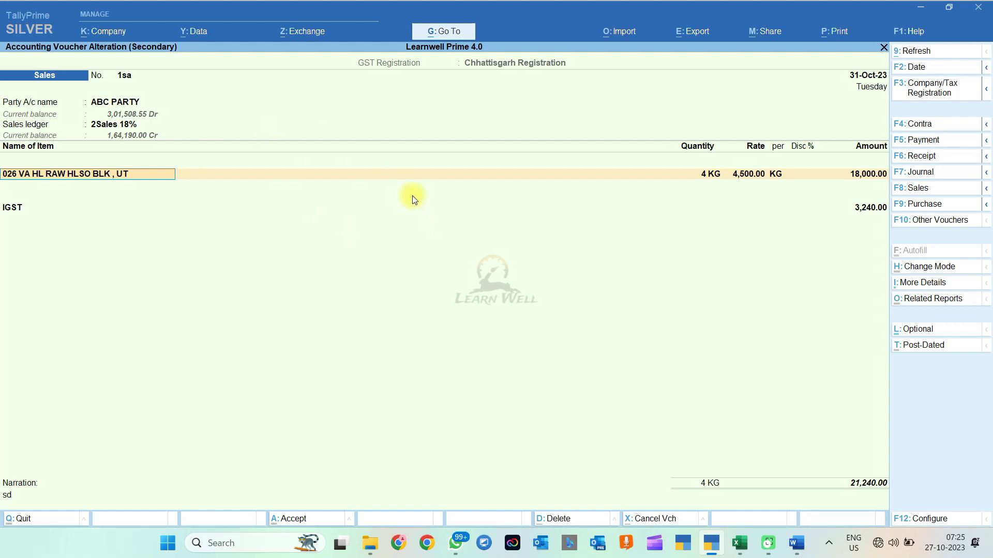
Step: Leave the voucher for the Day Book and bring up the Go To report list
key("Escape")
key("Escape")
key("alt+Tab")
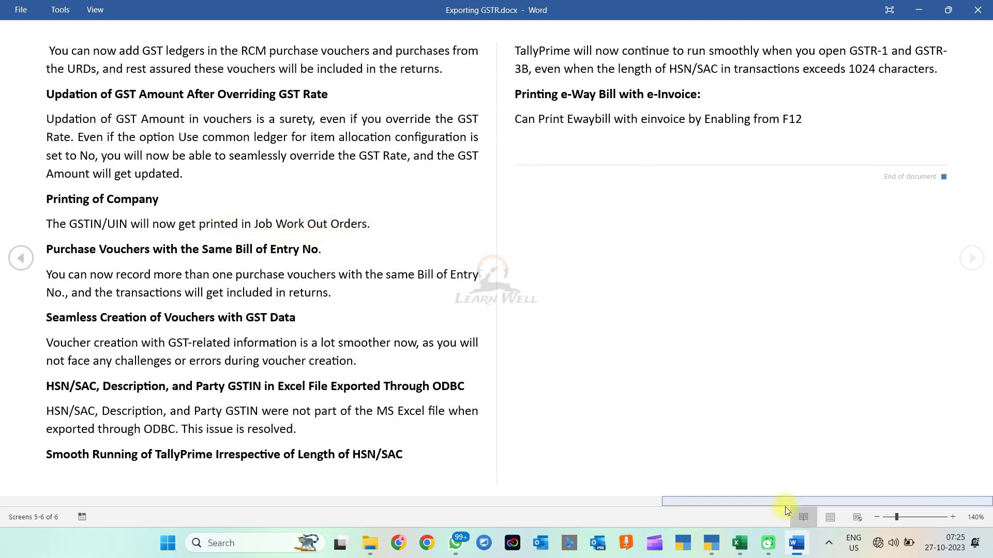
left_click(711, 543)
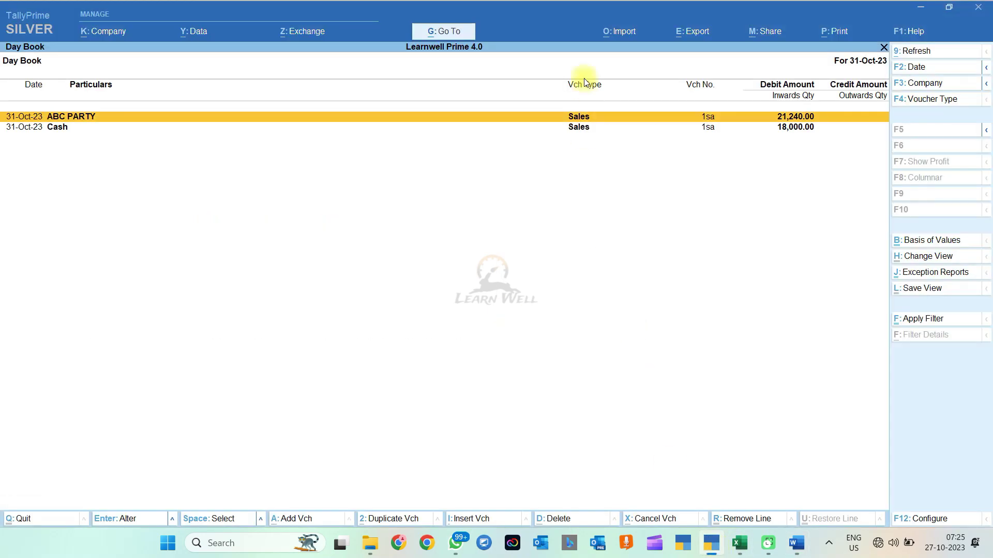
left_click(457, 32)
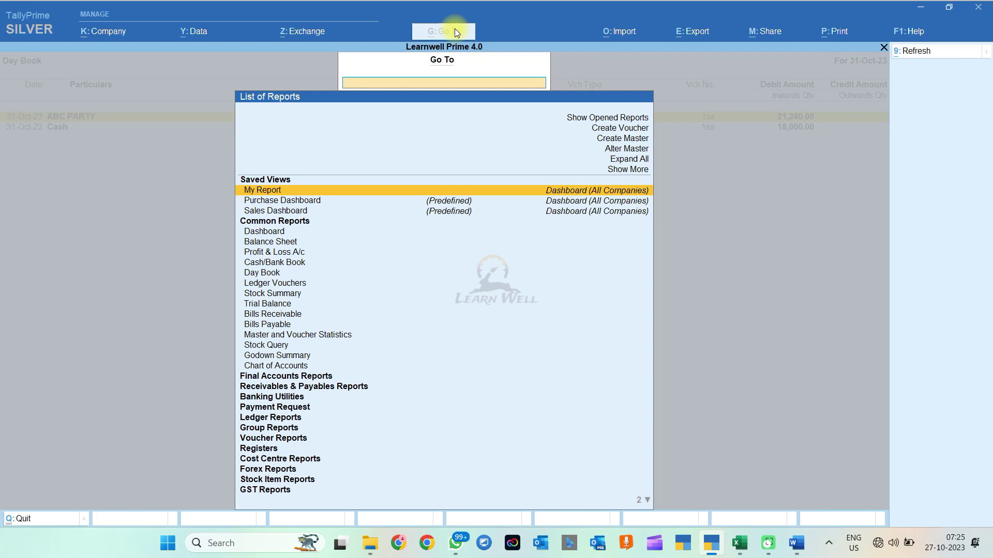
Step: Filter the Go To list with 'job work', check the Word notes, then return to TallyPrime
type("job work")
key("alt+Tab")
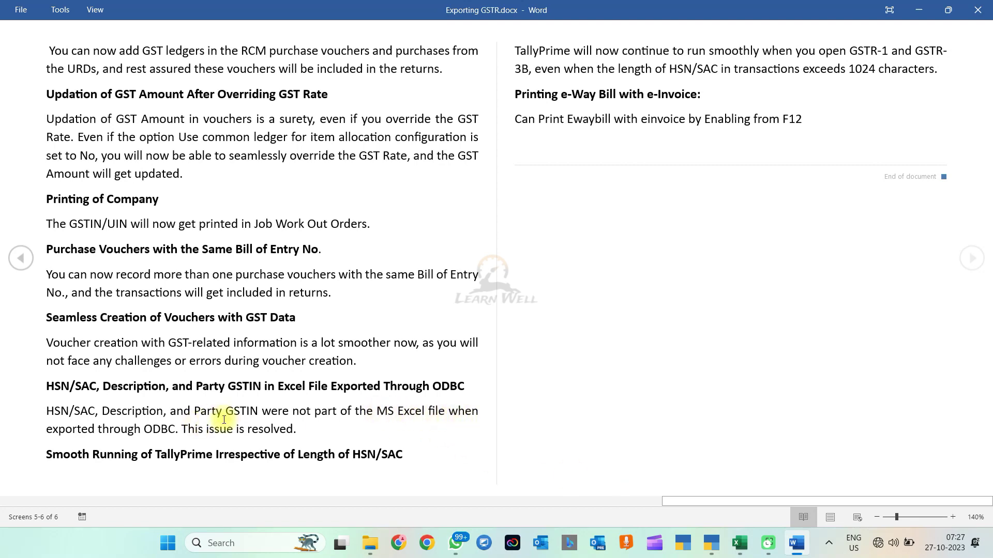
left_click(711, 542)
Step: Run the query 'select * from ledger' from the Ctrl+N calculator
key("Escape")
key("Escape")
key("Escape")
key("Escape")
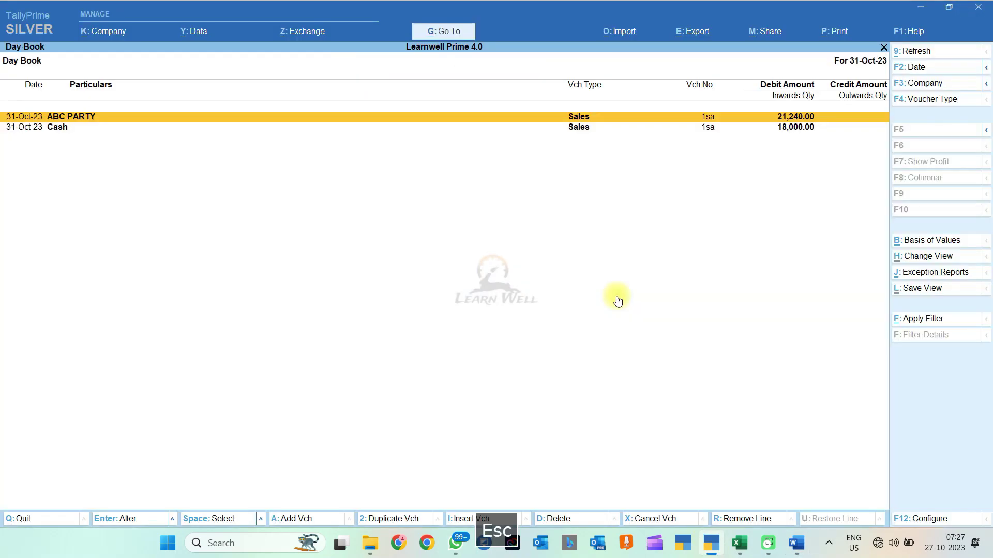
key("Escape")
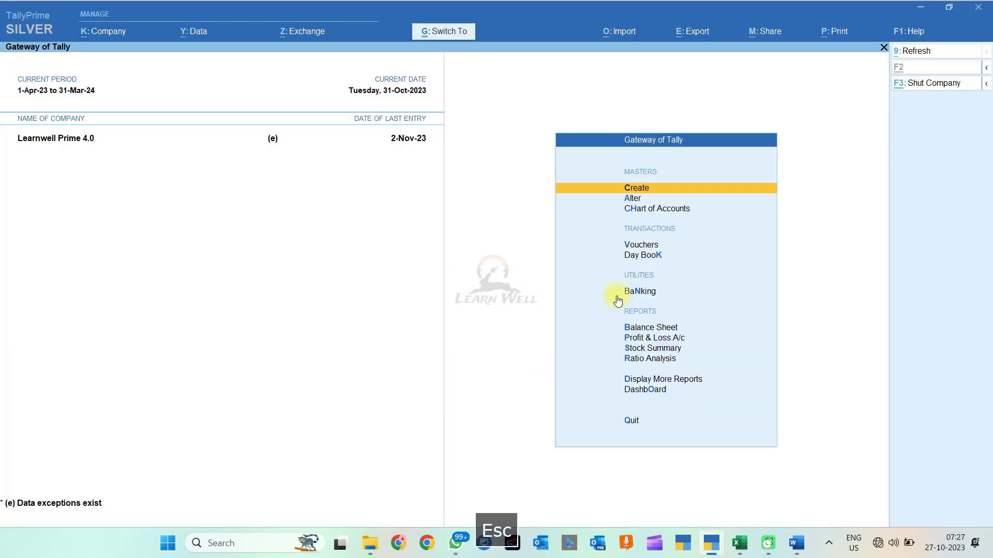
key("ctrl+n")
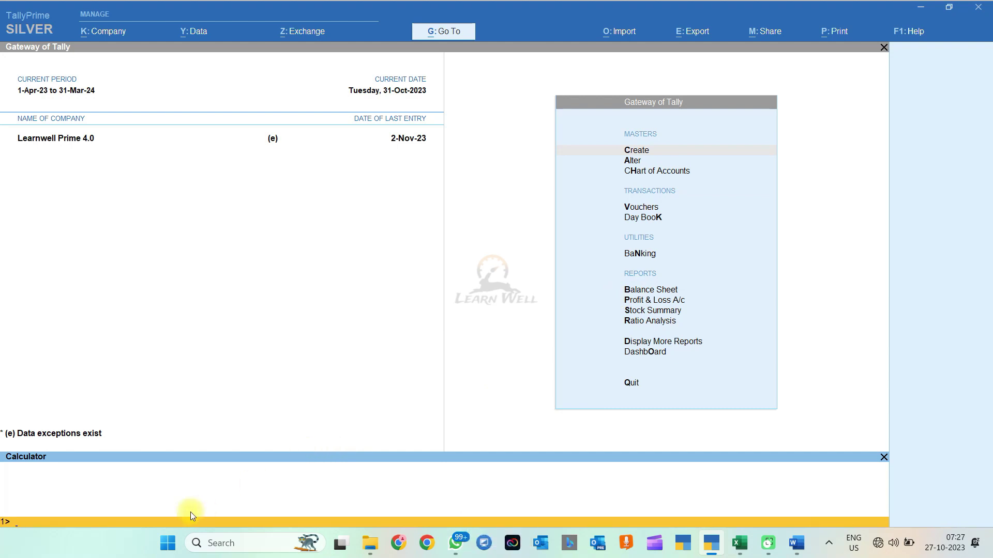
type("select *")
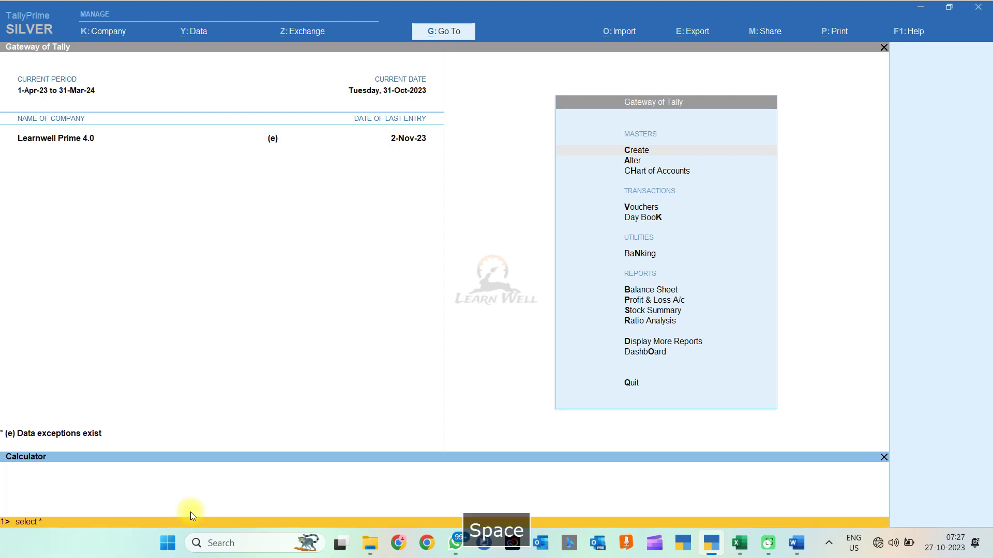
type(" from ledger")
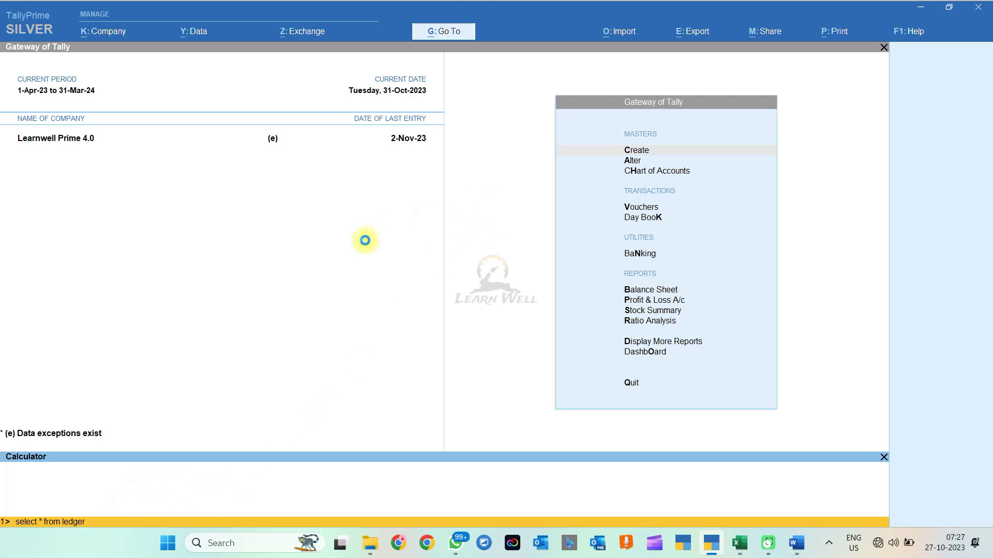
key("Return")
Step: Scroll across the ledger result columns such as registration type and parent, then view the Word notes
key("Right")
key("Right")
key("Right")
key("Right")
key("Right")
key("Right")
key("Right")
key("Right")
key("Right")
key("Right")
key("Right")
key("Right")
key("Right")
key("Right")
key("Right")
key("Right")
key("Right")
key("Right")
key("Right")
key("Right")
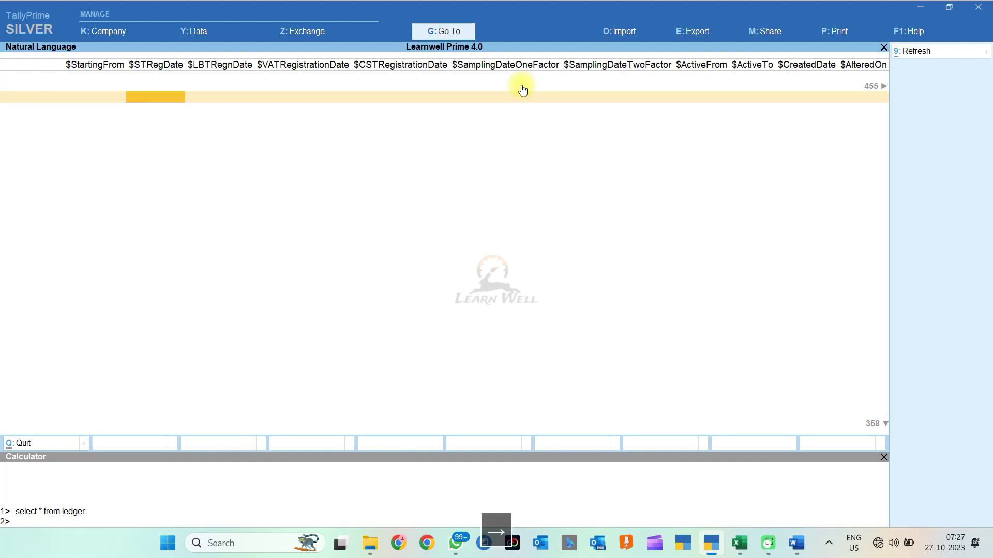
key("Left")
key("Left")
key("Left")
key("Left")
key("Left")
key("Left")
key("Left")
key("Left")
key("Left")
key("Left")
key("Left")
key("Left")
key("Left")
key("Left")
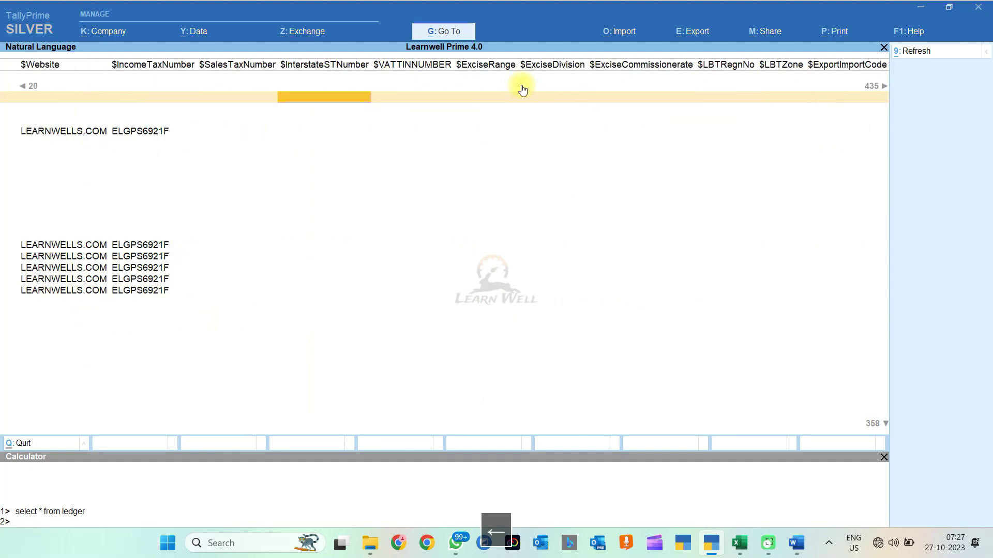
key("Right")
key("Right")
key("Right")
key("Right")
key("Right")
key("Right")
key("Right")
key("Right")
key("Right")
key("Right")
key("Right")
key("Right")
key("Right")
key("Right")
key("Right")
key("Right")
key("Right")
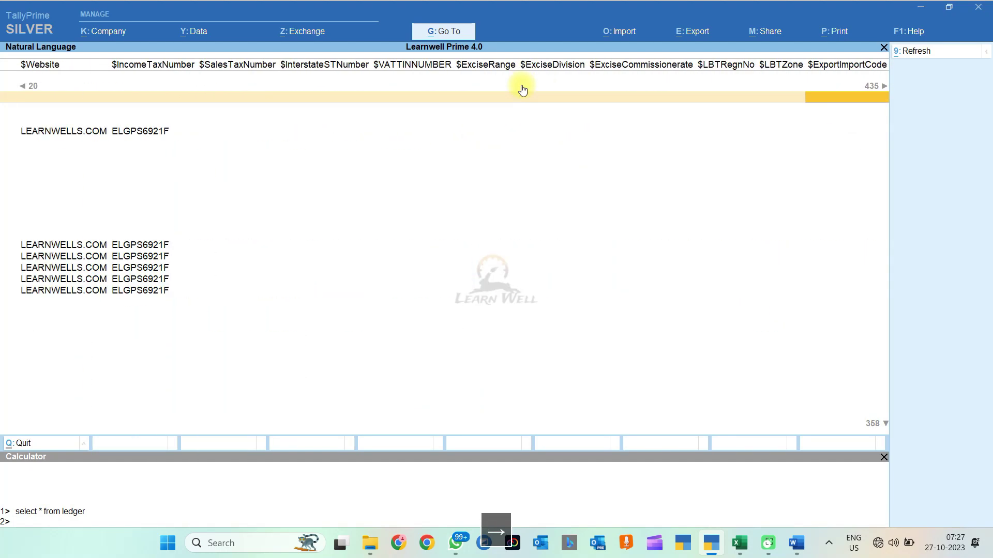
key("Right")
key("Right")
key("Right")
key("Right")
key("Right")
key("Right")
key("Right")
key("Right")
key("Right")
key("Right")
key("Right")
key("Right")
key("Right")
key("Right")
key("Right")
key("Right")
key("Right")
key("Right")
key("Right")
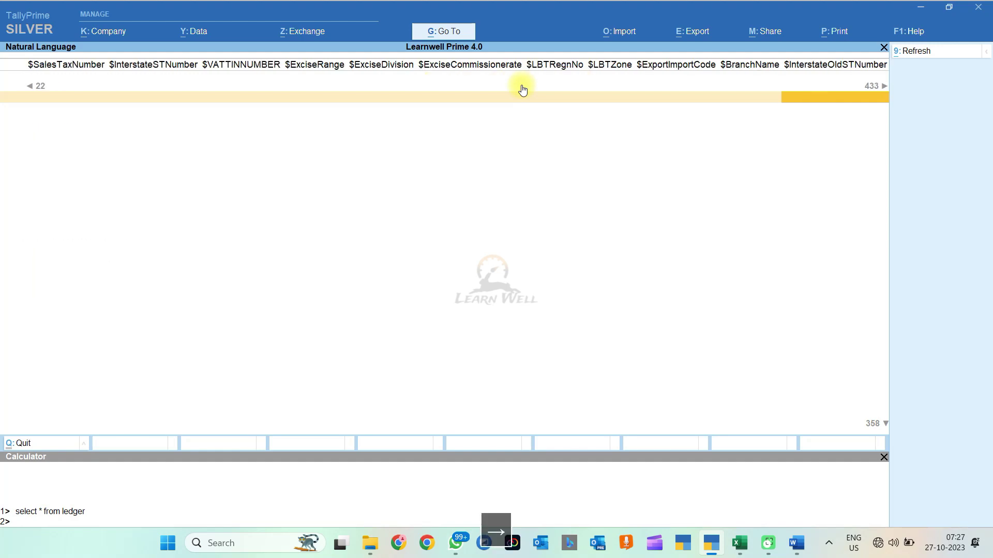
key("Left")
key("Left")
key("Left")
key("Left")
key("Left")
key("Left")
key("Left")
key("Left")
key("Left")
key("Left")
key("Left")
key("Left")
key("Left")
key("Left")
key("Left")
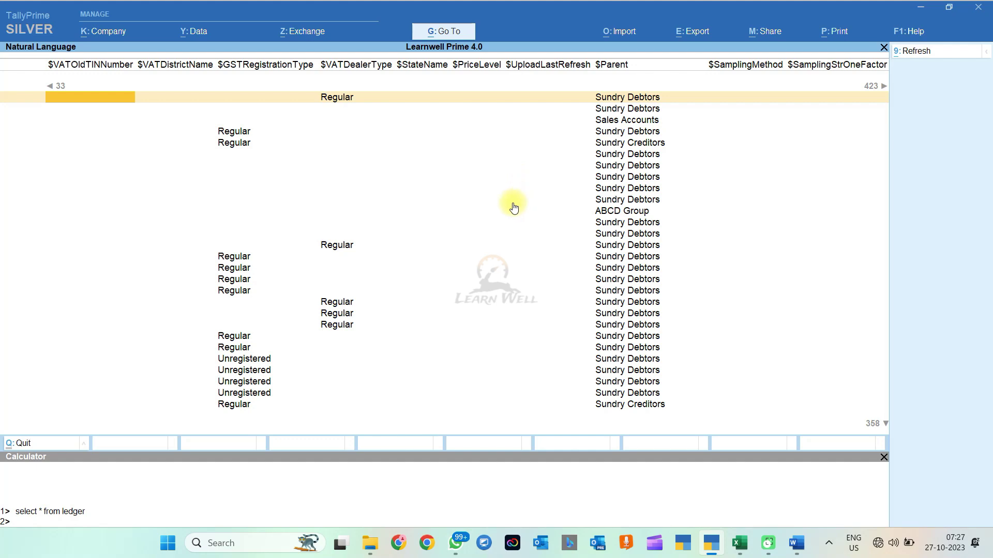
key("alt+Tab")
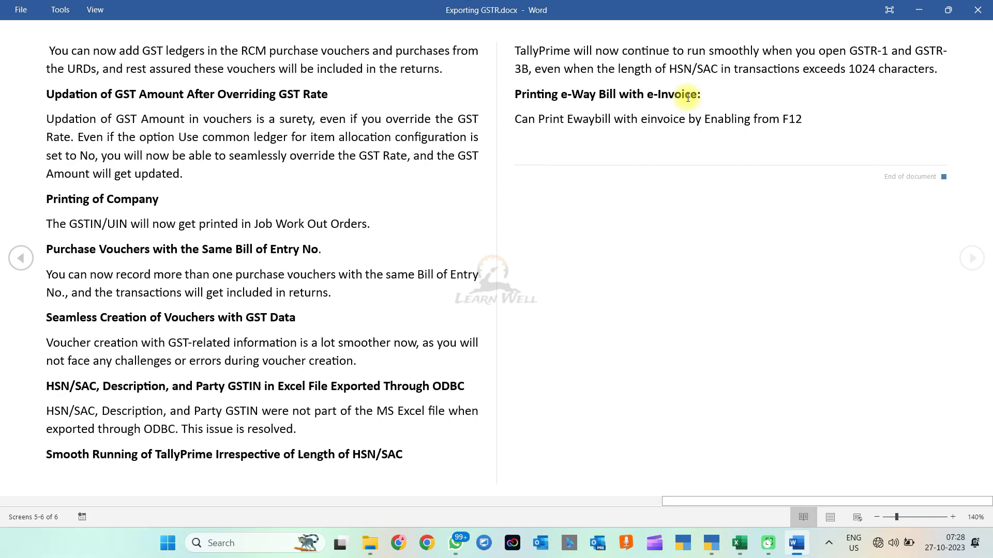
Step: Open stock item 0001CB02 in Stock Item Alteration from the Gateway
left_click(714, 547)
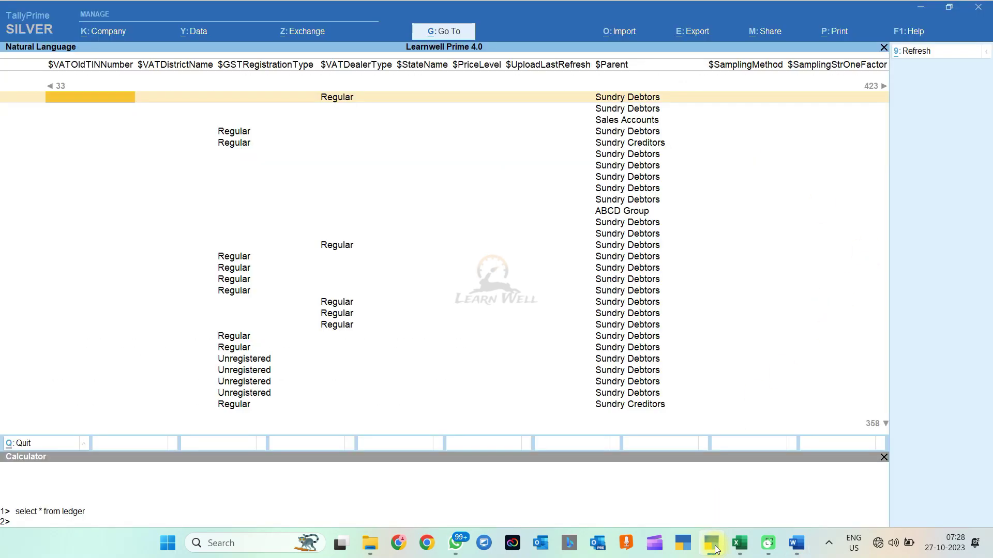
key("Escape")
key("a")
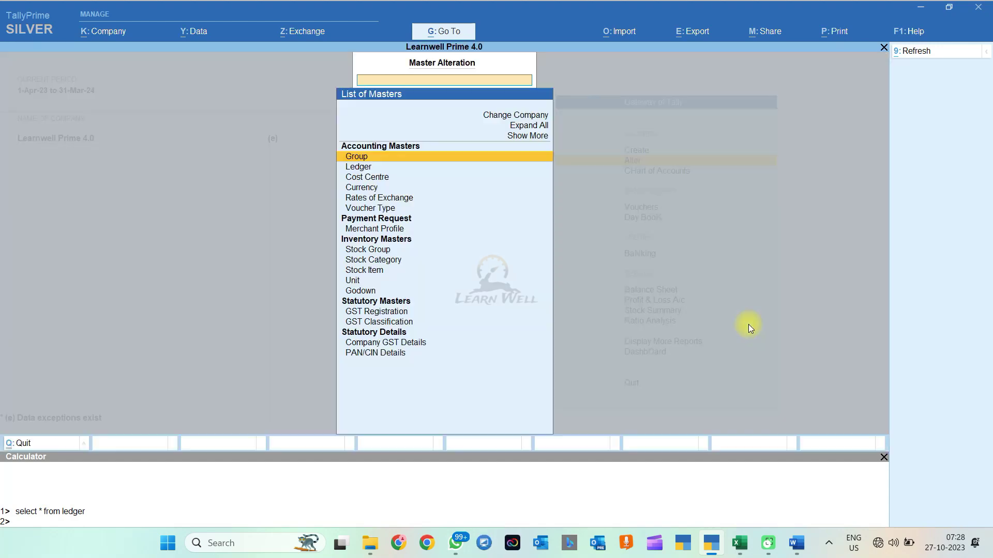
key("Return")
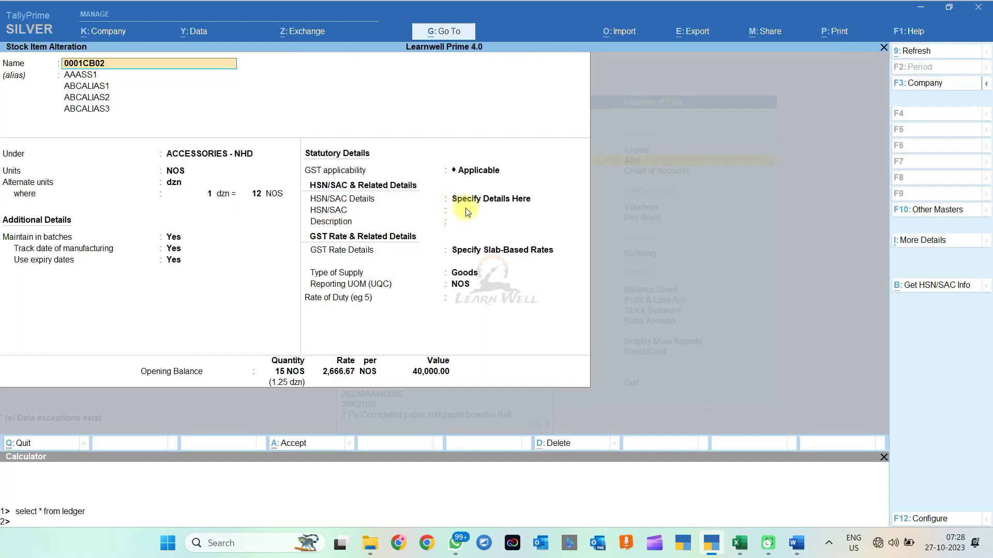
left_click(489, 211)
Step: Compare the Word feature notes against the 0001CB02 alteration screen, ending in TallyPrime
key("alt+Tab")
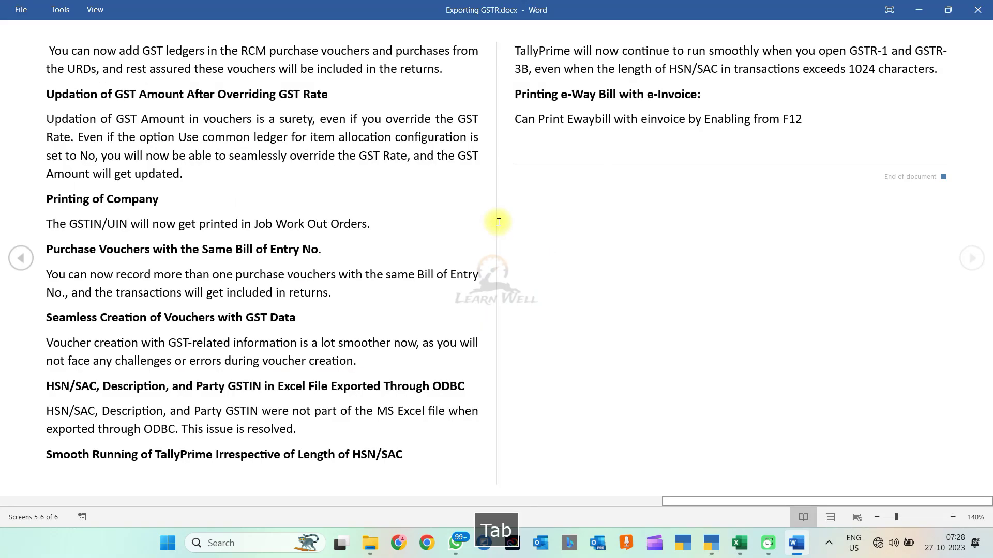
key("alt+Tab")
key("alt+Tab")
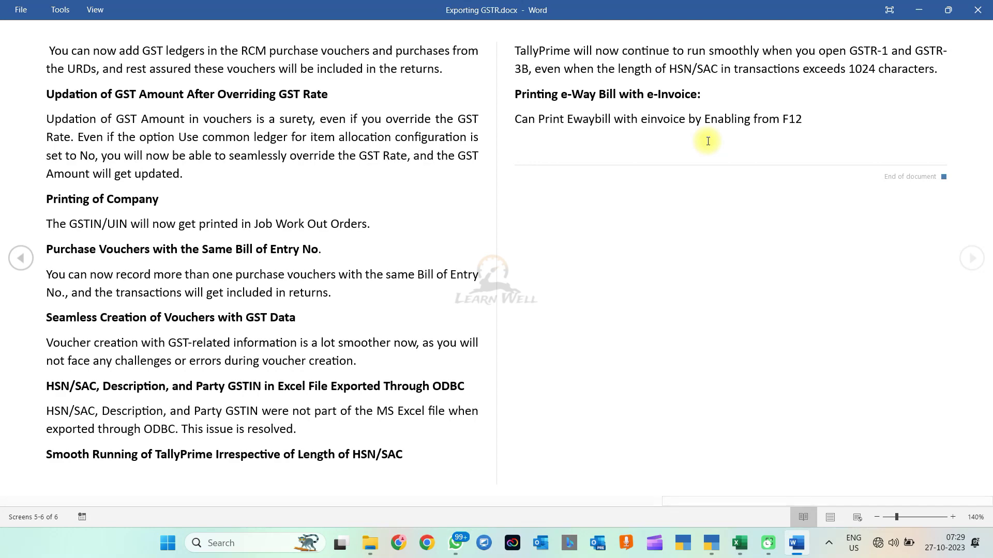
key("alt+Tab")
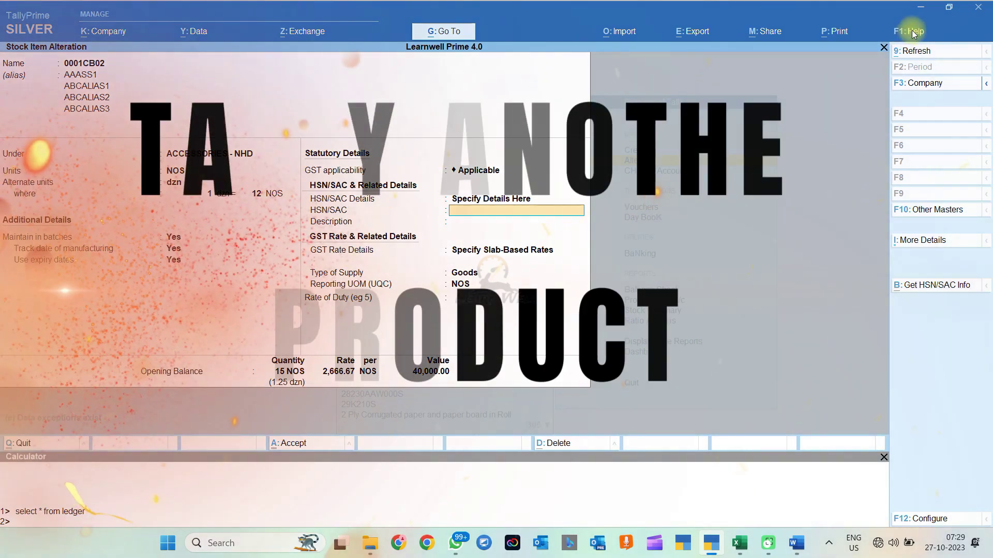
Step: Open the F1 Help menu to reach Explore More Products
left_click(913, 32)
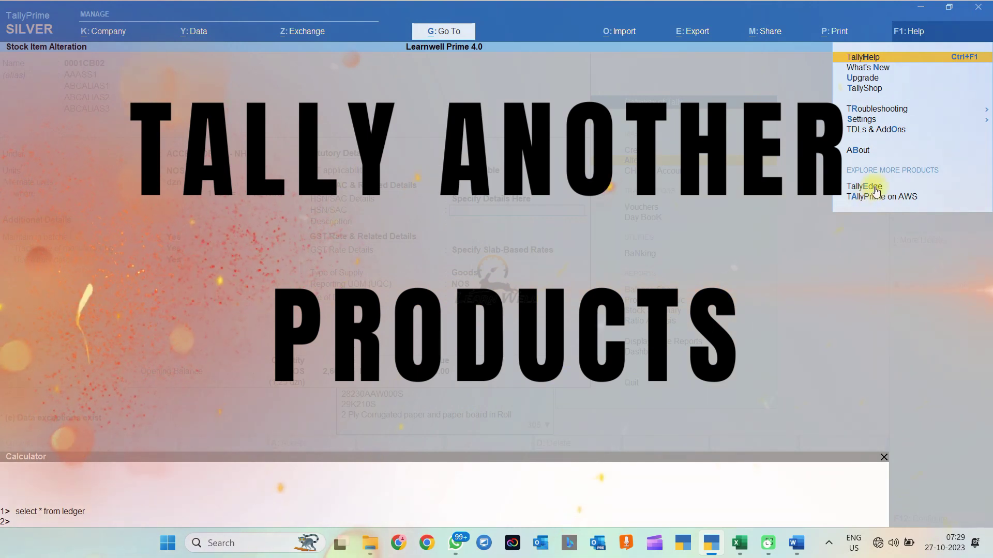